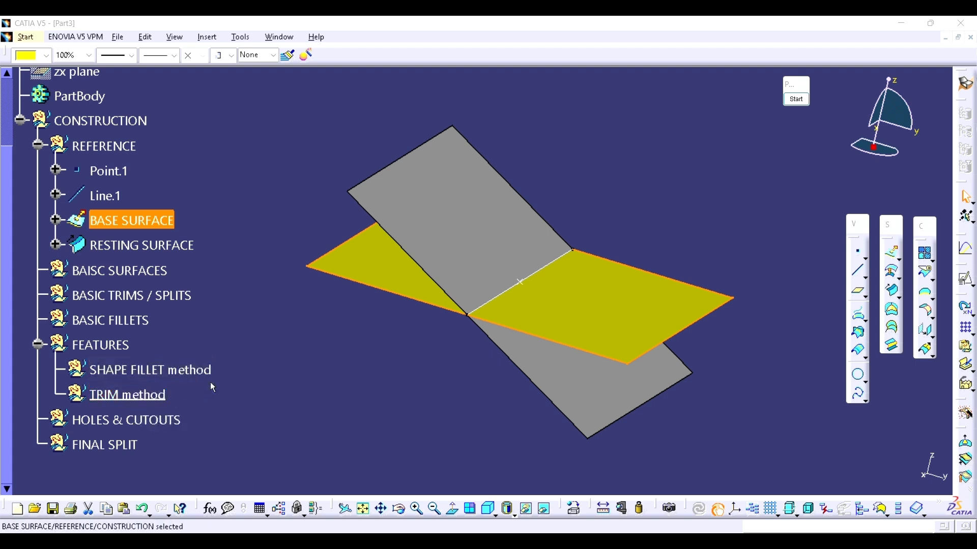
Step: Turn the two surfaces edge-on and annotate the screen with a horizontal green line just above them
middle_click_drag(399, 371, 446, 394)
left_click(457, 364)
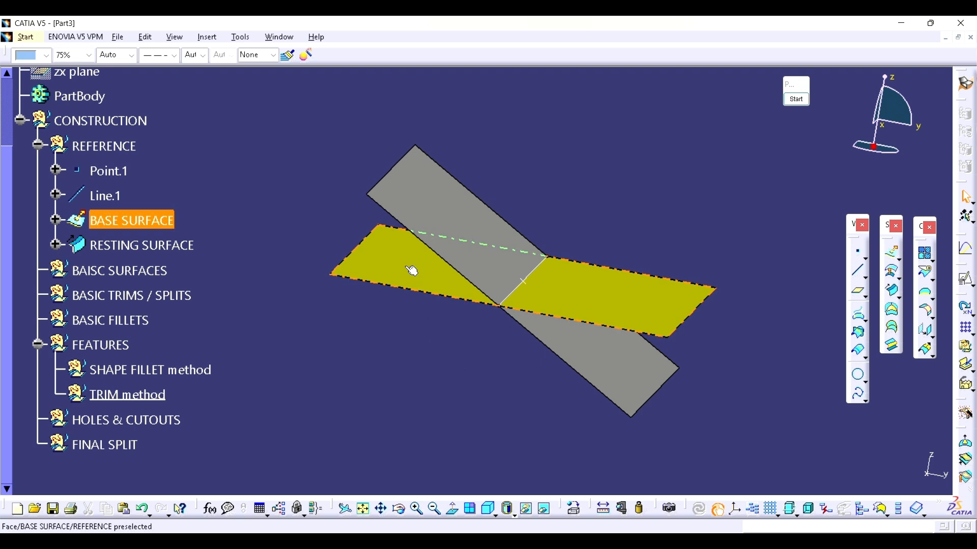
middle_click_drag(444, 349, 488, 335)
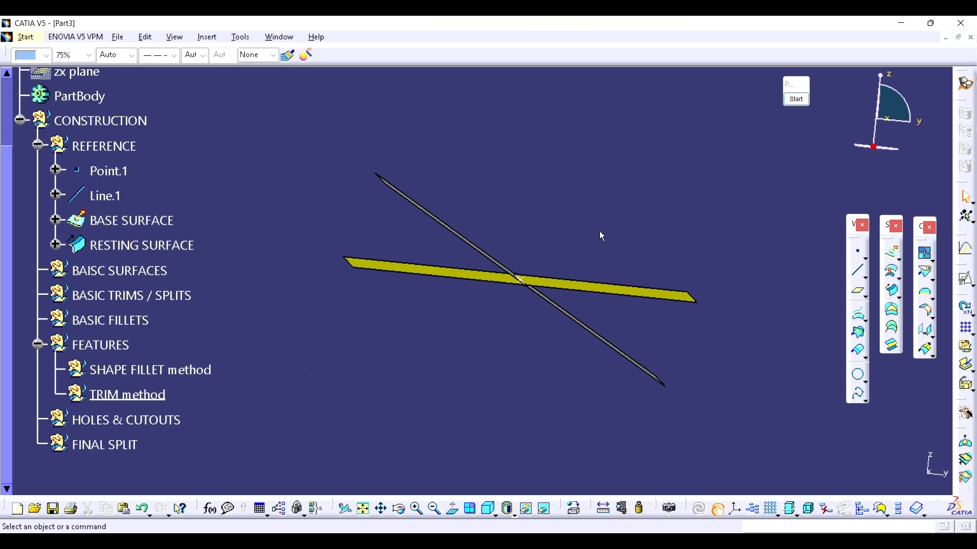
mouse_move(600, 233)
middle_mouse_down()
mouse_move(570, 198)
mouse_move(545, 212)
mouse_move(556, 199)
middle_mouse_up()
left_click(796, 101)
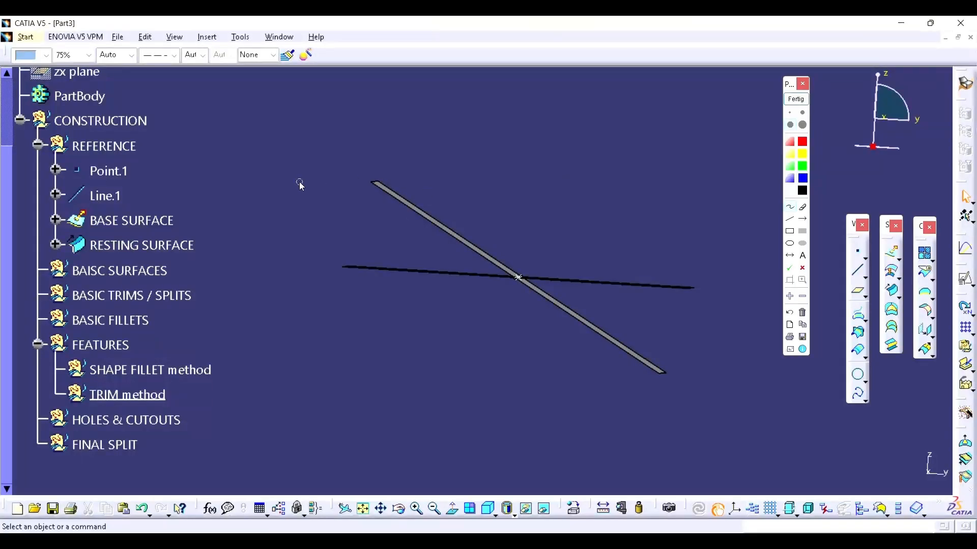
left_click(790, 219)
left_click(802, 166)
left_click_drag(272, 178, 721, 179)
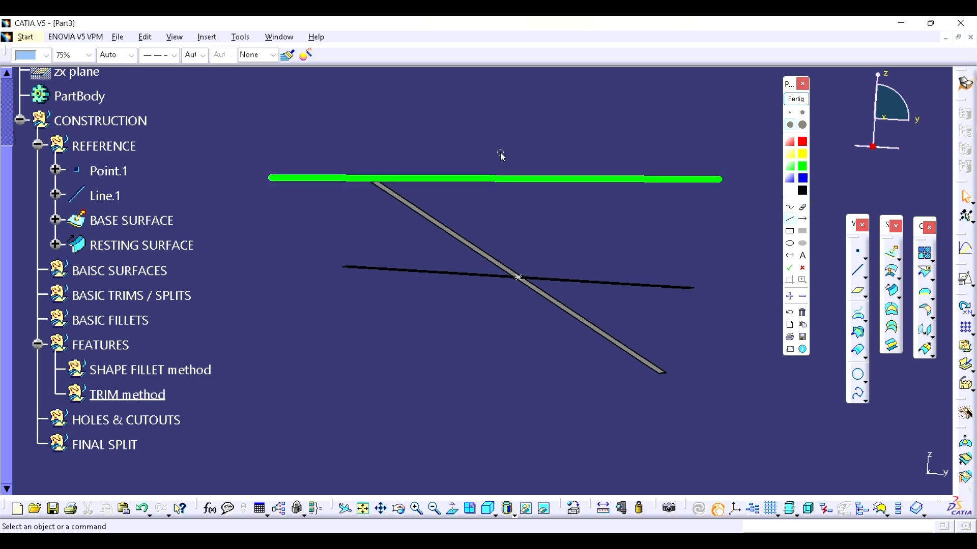
Step: Annotate a tilted blue rectangle across the green line and a red stepped outline following its lower edges
mouse_move(545, 106)
left_mouse_down()
mouse_move(488, 204)
mouse_move(481, 197)
mouse_move(463, 163)
mouse_move(520, 216)
mouse_move(595, 160)
left_mouse_up()
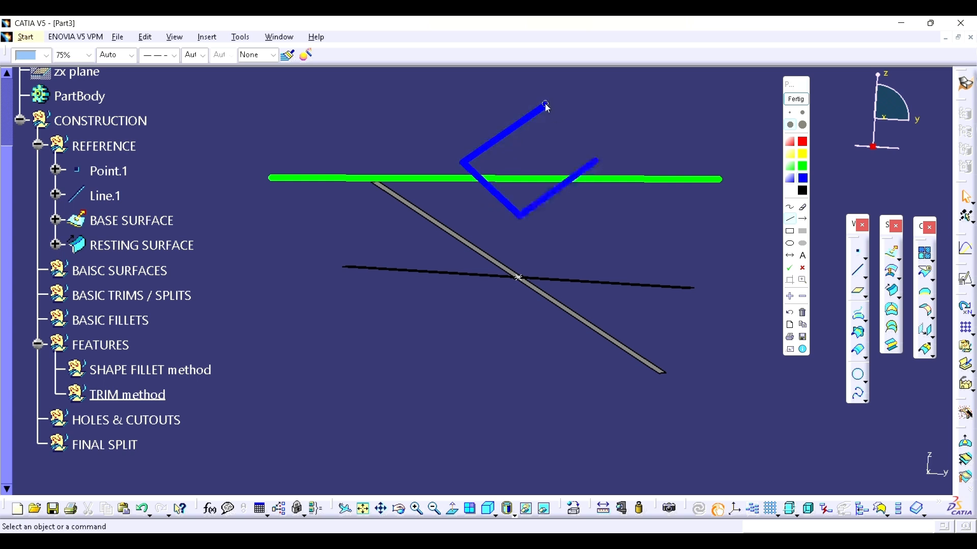
left_click_drag(547, 106, 596, 160)
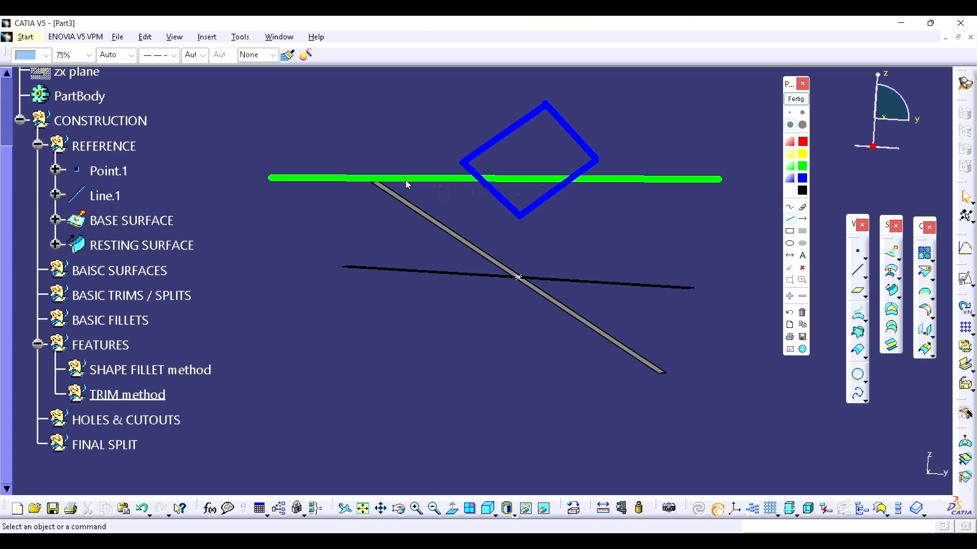
left_click_drag(395, 177, 448, 160)
left_click_drag(448, 156, 524, 230)
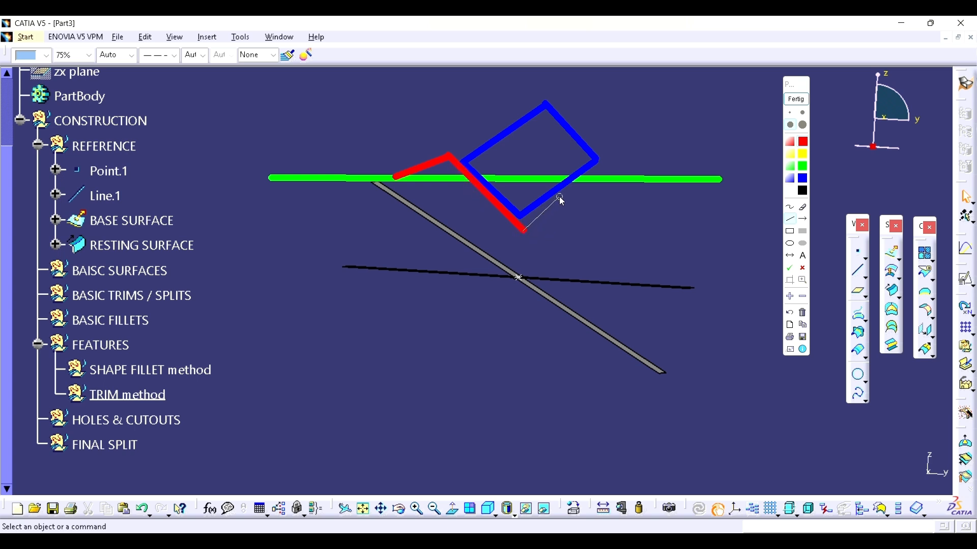
left_click_drag(588, 179, 588, 178)
Step: Circle the annotated outlines with a black ellipse and end the screen annotation
left_click(803, 191)
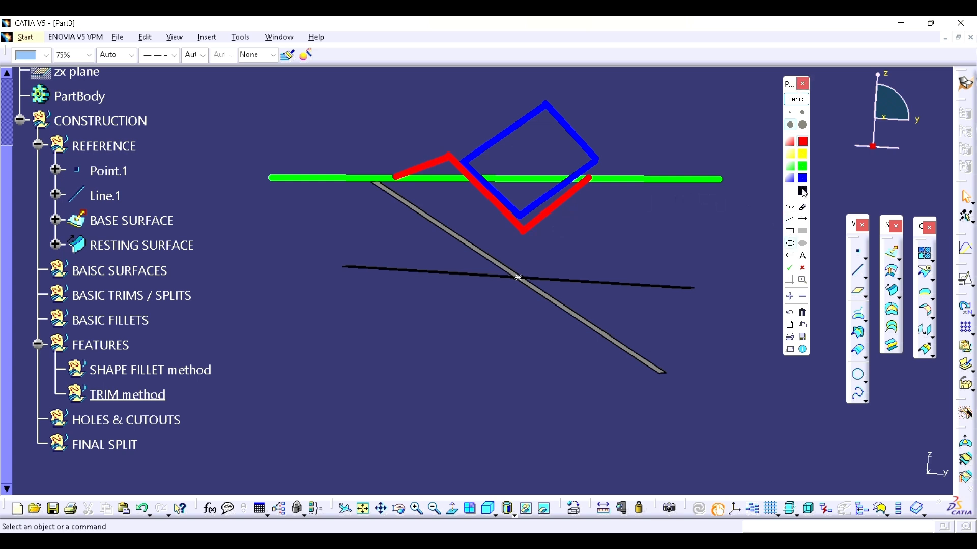
left_click_drag(369, 127, 596, 244)
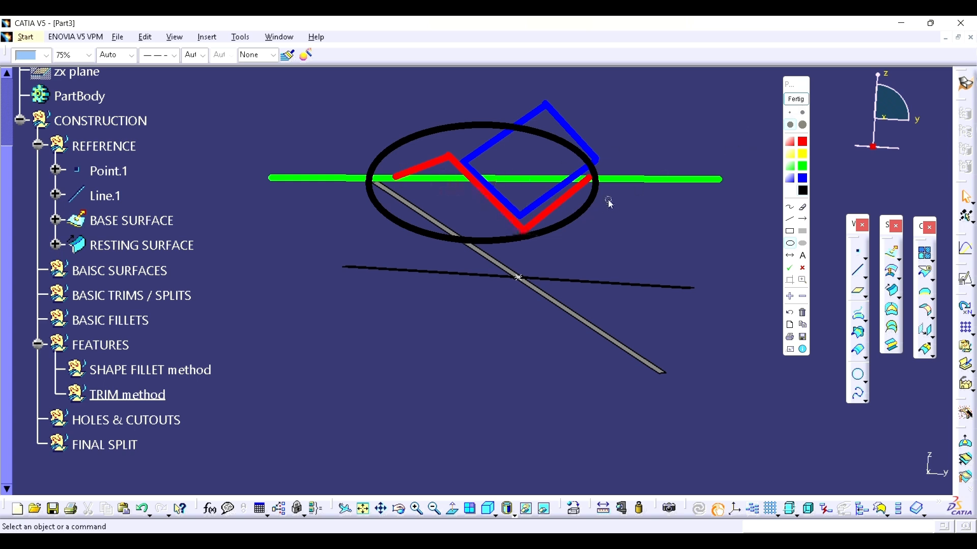
left_click(797, 101)
Step: Create a plane tangent to RESTING SURFACE at Point.1 and move it into the SHAPE FILLET method set
middle_click_drag(587, 221, 528, 284)
mouse_move(619, 311)
middle_mouse_down()
mouse_move(587, 351)
mouse_move(613, 314)
middle_mouse_up()
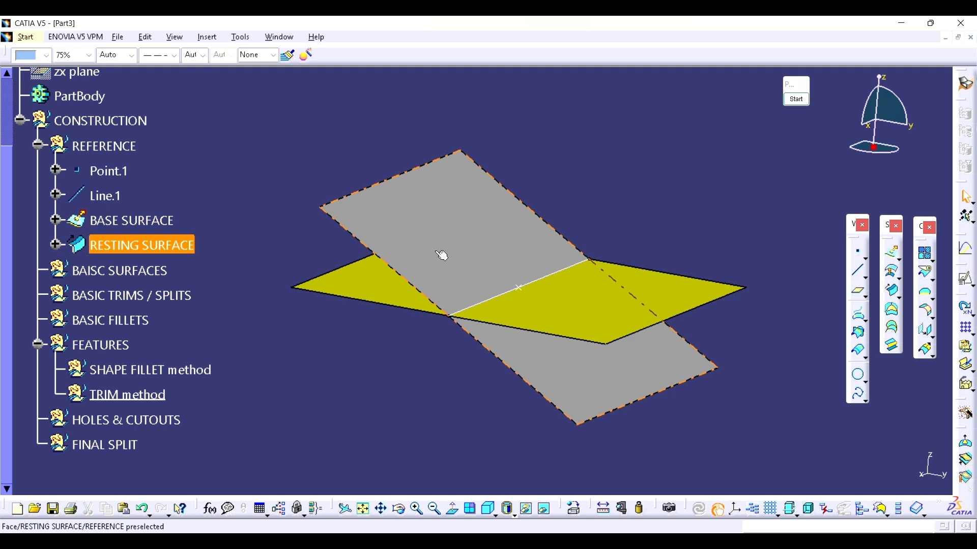
middle_click_drag(442, 255, 491, 259)
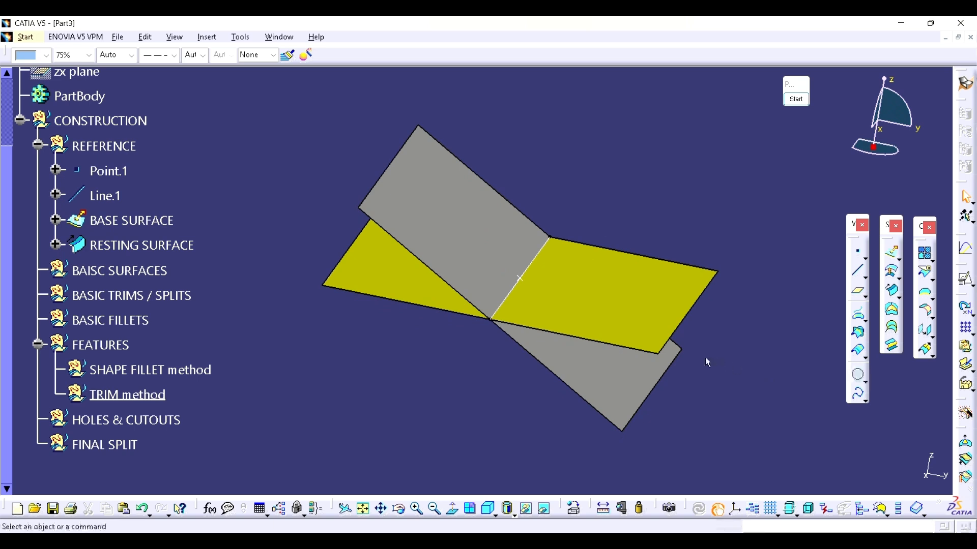
middle_click_drag(617, 349, 603, 393)
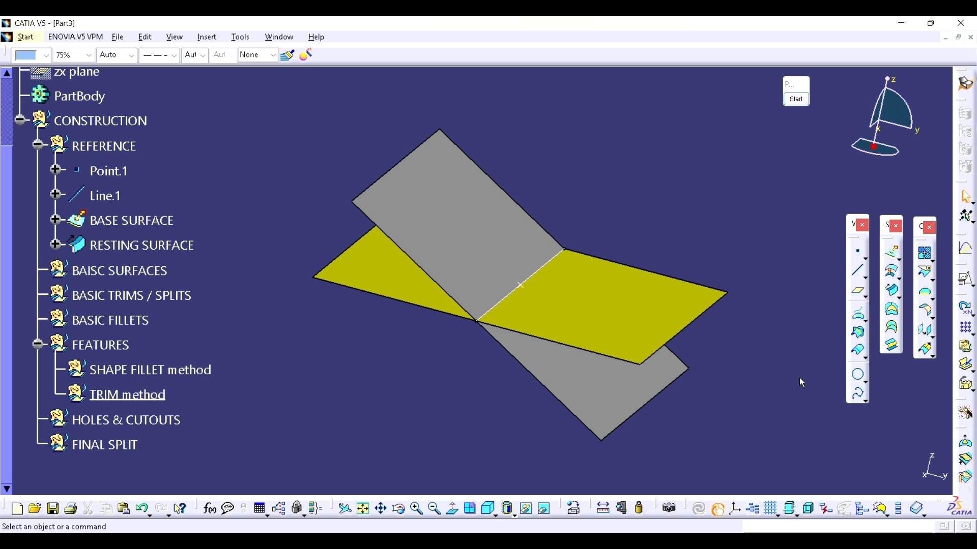
left_click(858, 295)
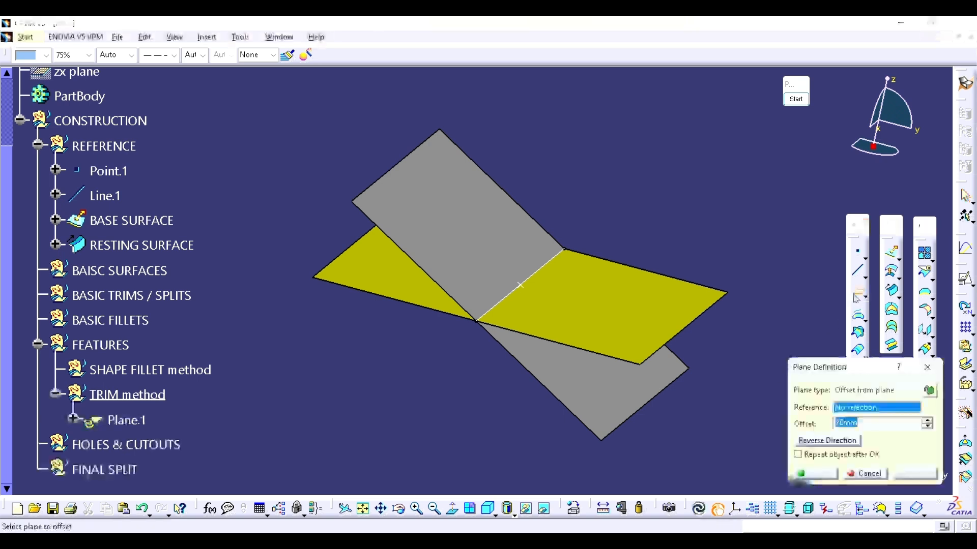
left_click(496, 251)
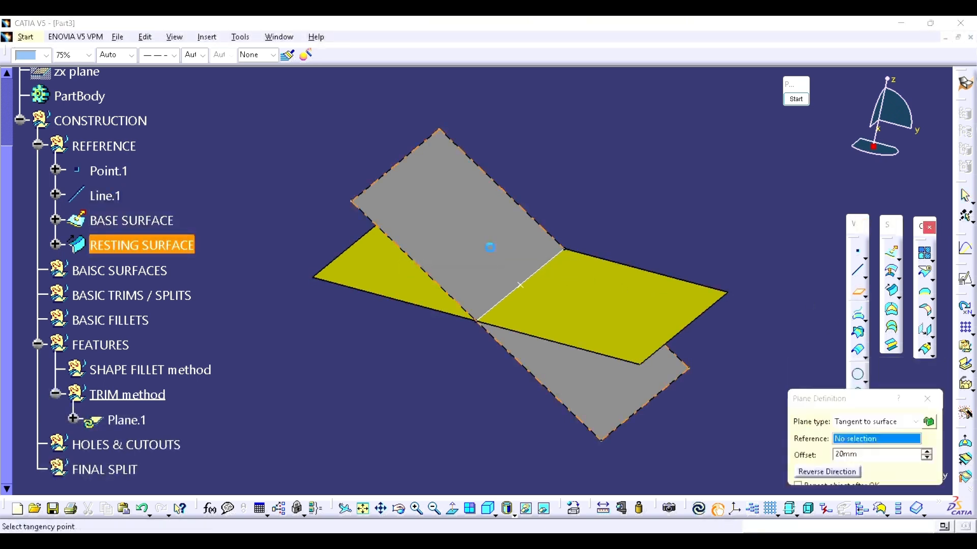
left_click(524, 287)
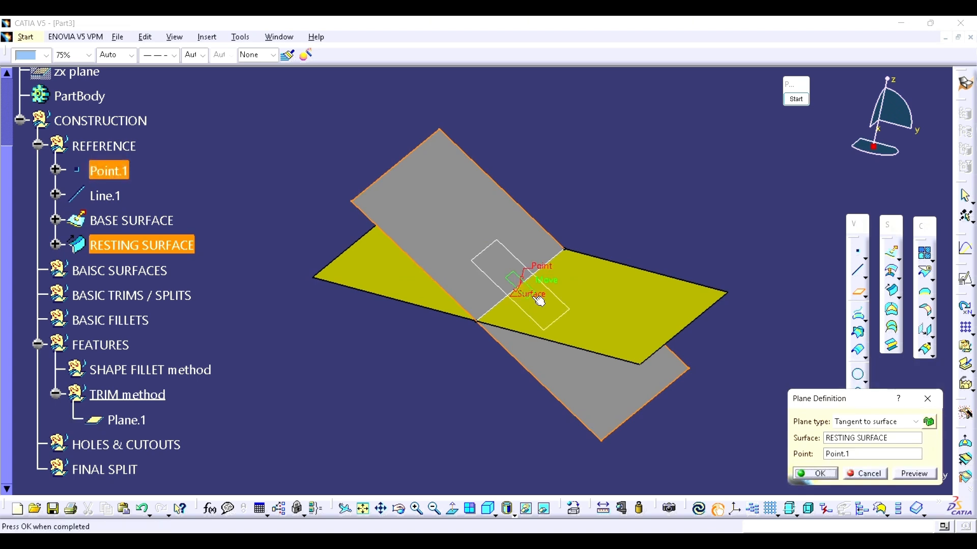
left_click(816, 474)
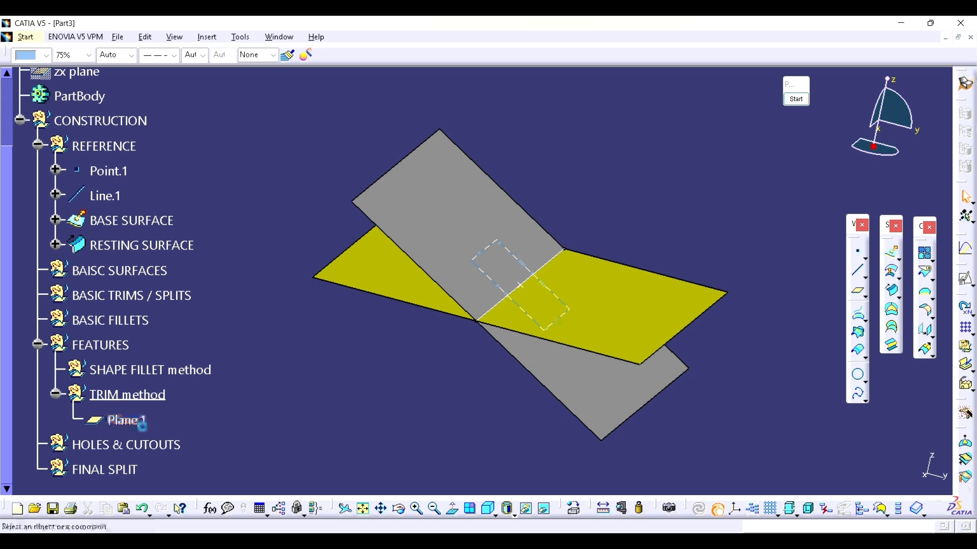
left_click_drag(122, 420, 136, 363)
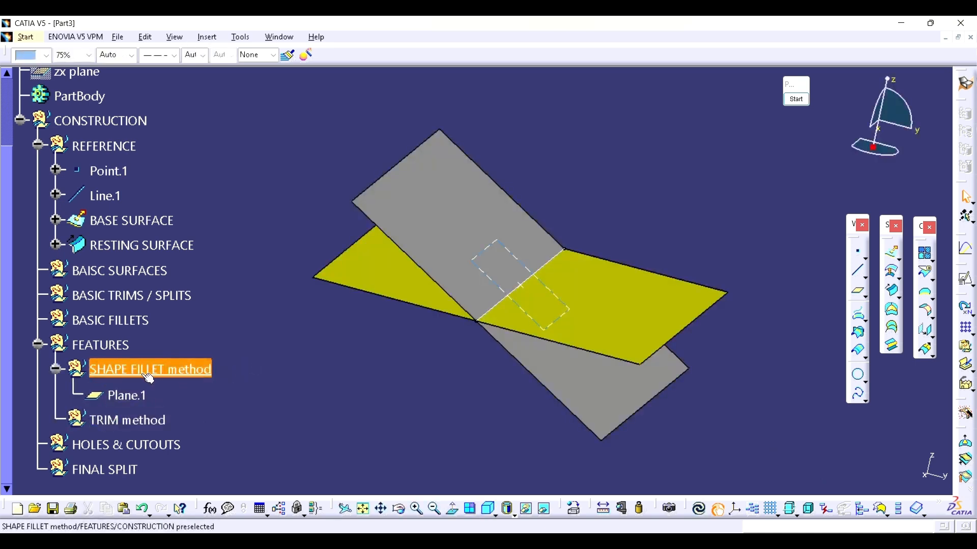
Step: Create a positioned sketch on Plane.1 with its origin projected from Point.1 and the H direction reversed
left_click(966, 280)
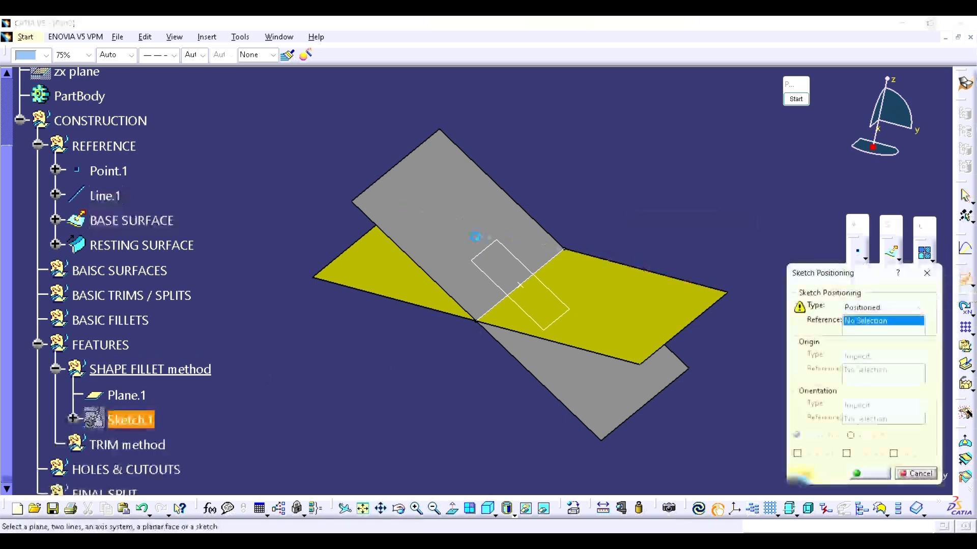
left_click(492, 249)
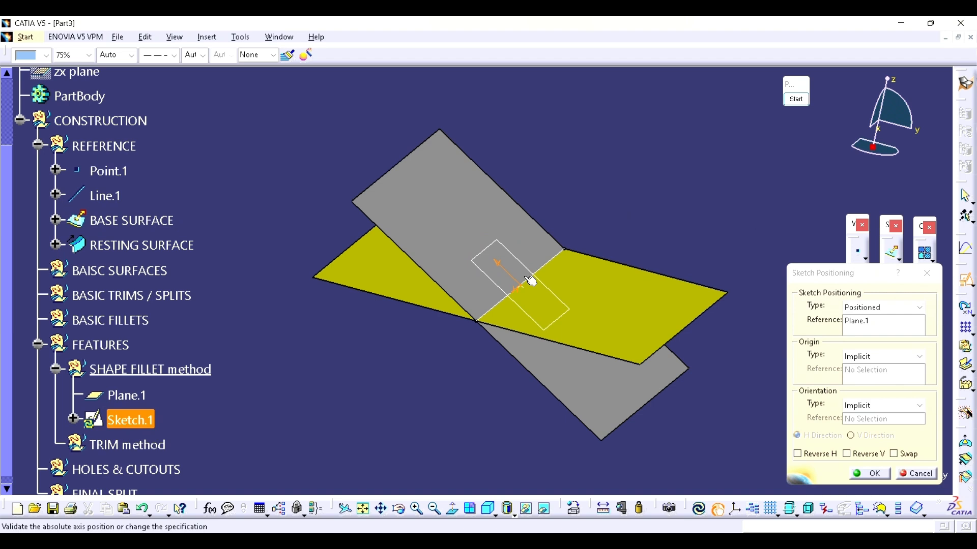
left_click(860, 356)
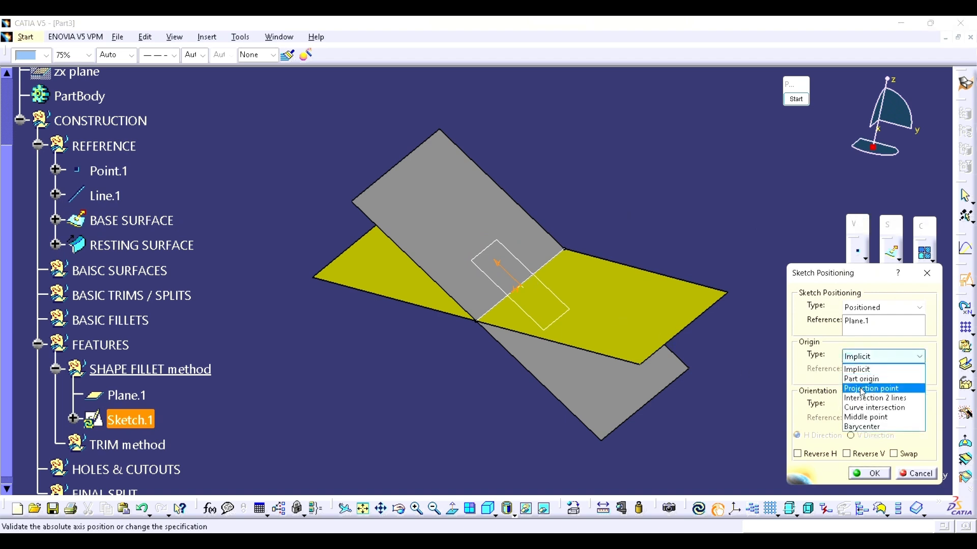
left_click(862, 389)
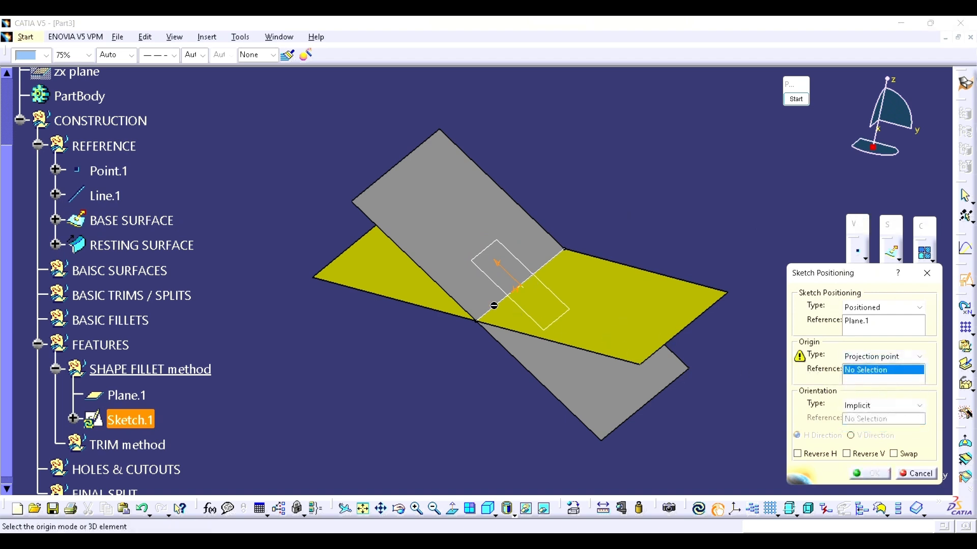
left_click(528, 290)
middle_click_drag(529, 300, 562, 365)
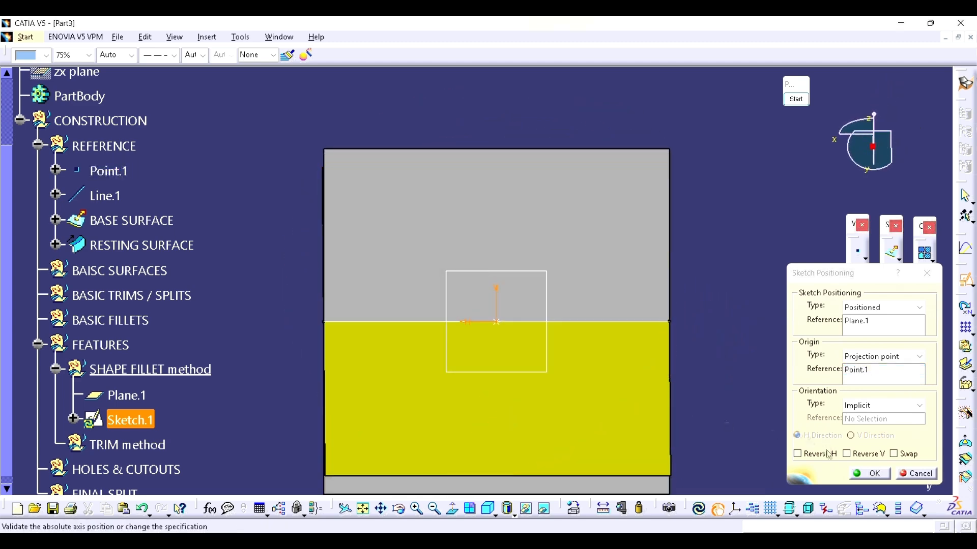
left_click(797, 453)
left_click(871, 473)
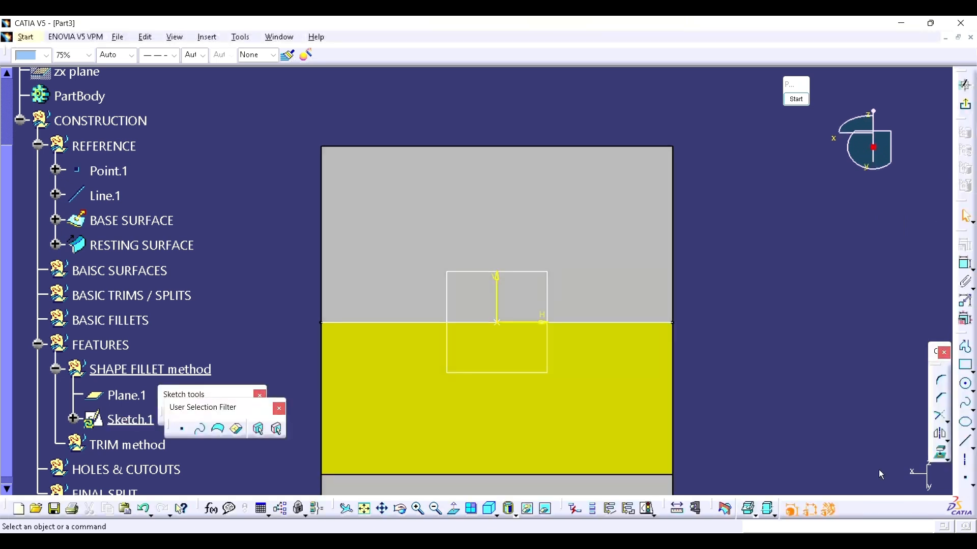
Step: Sketch a circle about 90 mm in diameter centred on the sketch origin
left_click(967, 388)
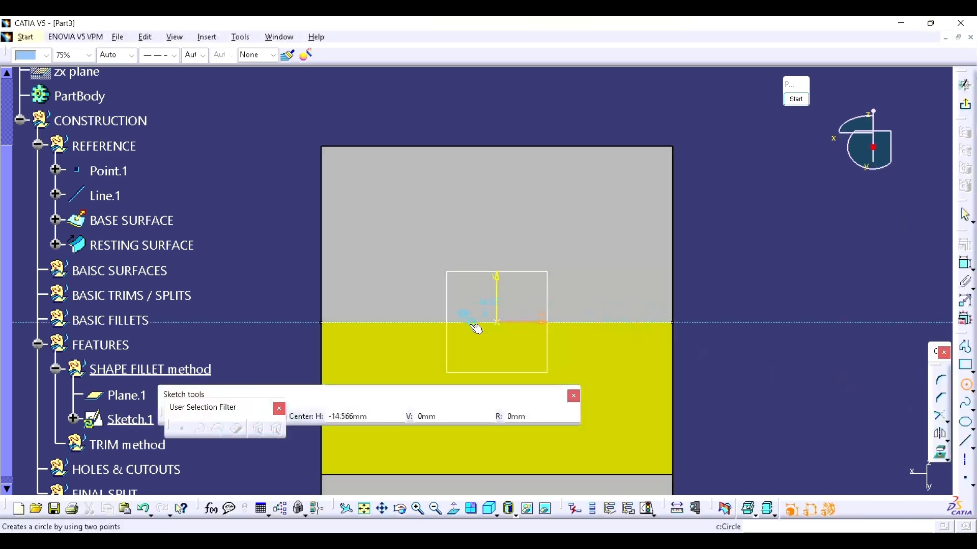
left_click(501, 323)
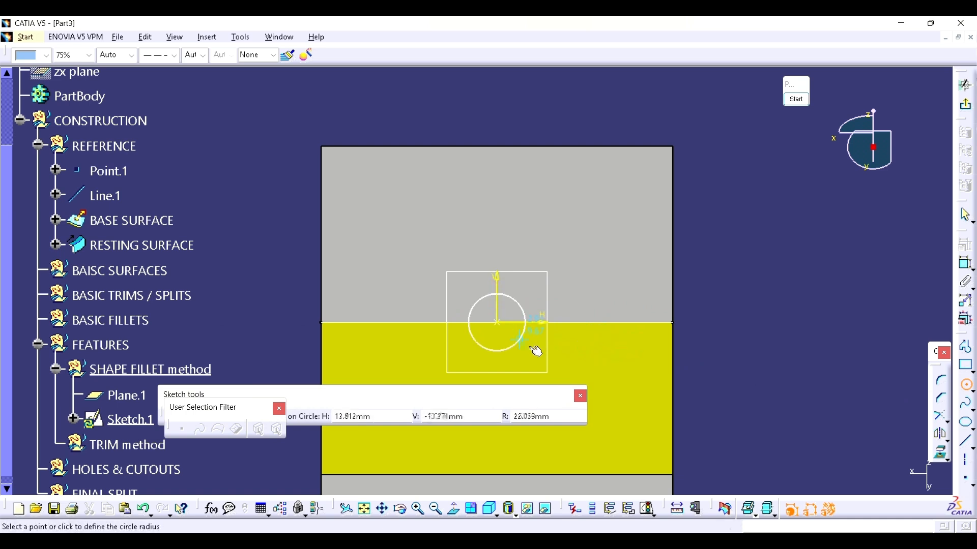
left_click(569, 373)
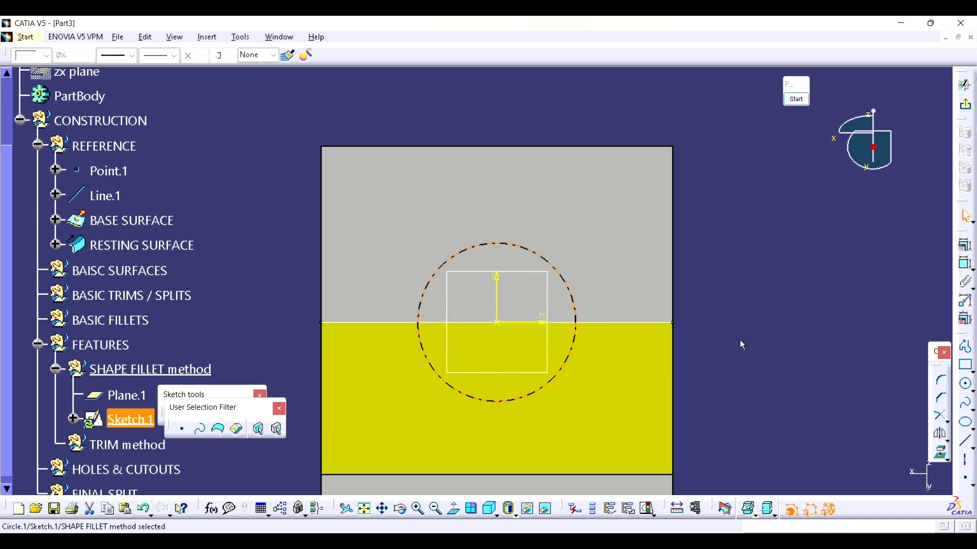
Step: Dimension the circle's diameter, set it to 80 mm, and exit the sketch
left_click(566, 283)
left_click(773, 243)
double_click(775, 242)
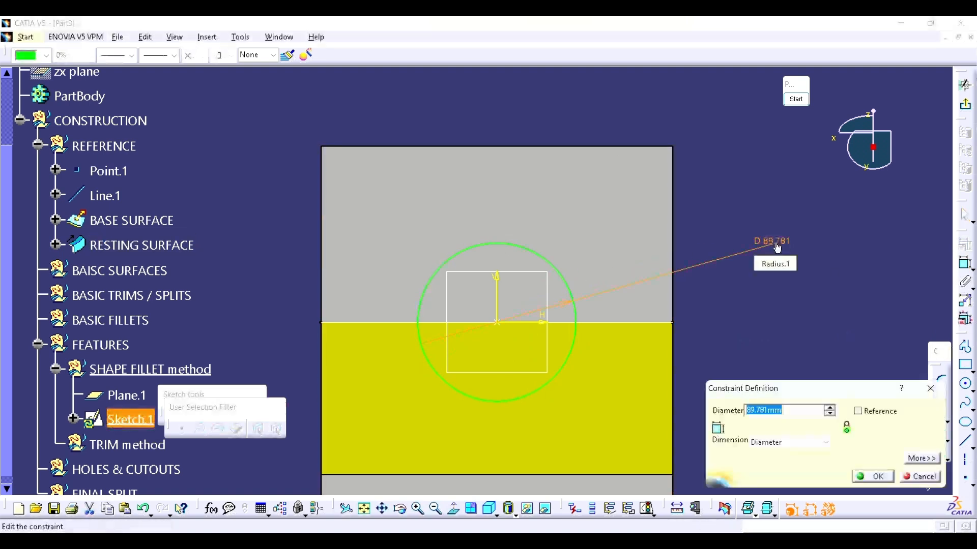
type("80")
key("Return")
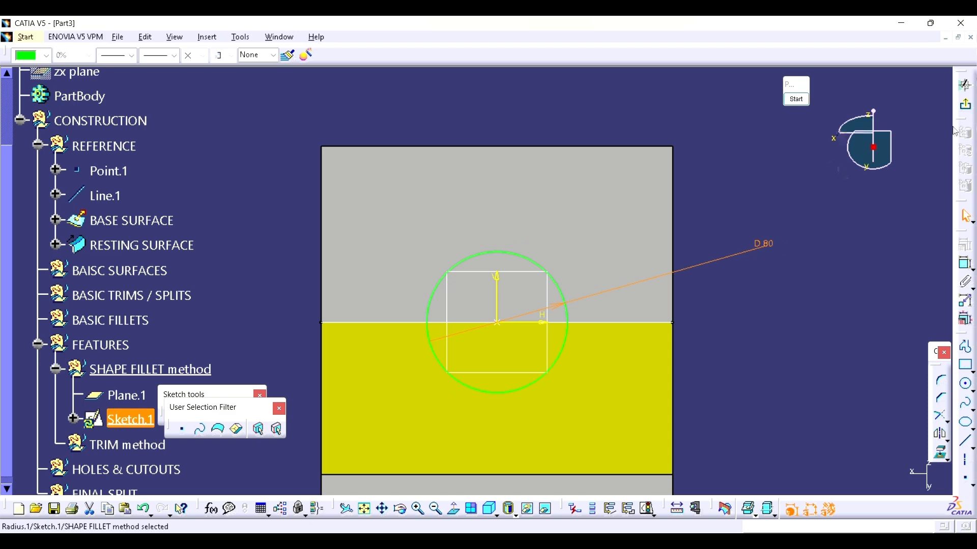
left_click(965, 104)
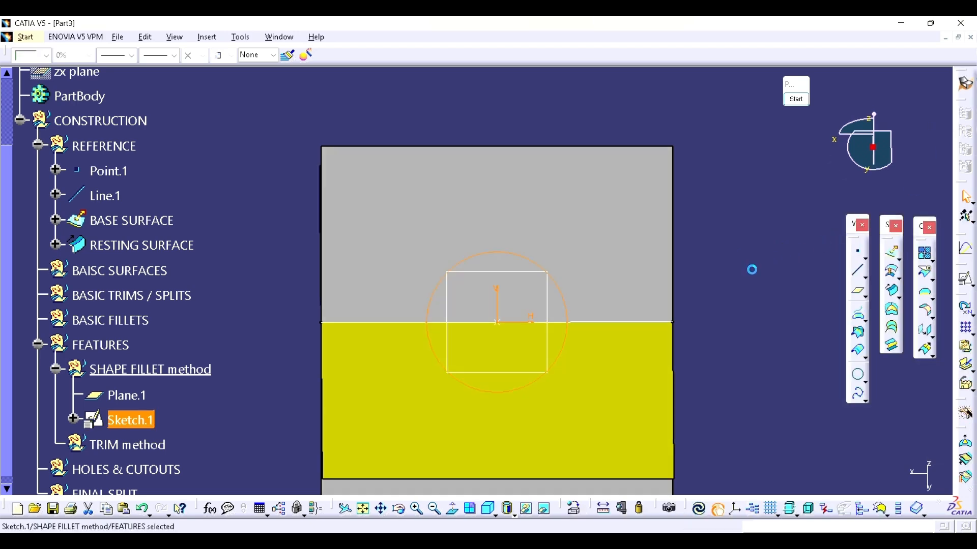
left_click(752, 270)
Step: Hide Plane.1 in the SHAPE FILLET method set
mouse_move(458, 402)
middle_mouse_down()
mouse_move(497, 389)
mouse_move(547, 301)
middle_mouse_up()
mouse_move(432, 379)
middle_mouse_down()
mouse_move(486, 393)
mouse_move(527, 342)
middle_mouse_up()
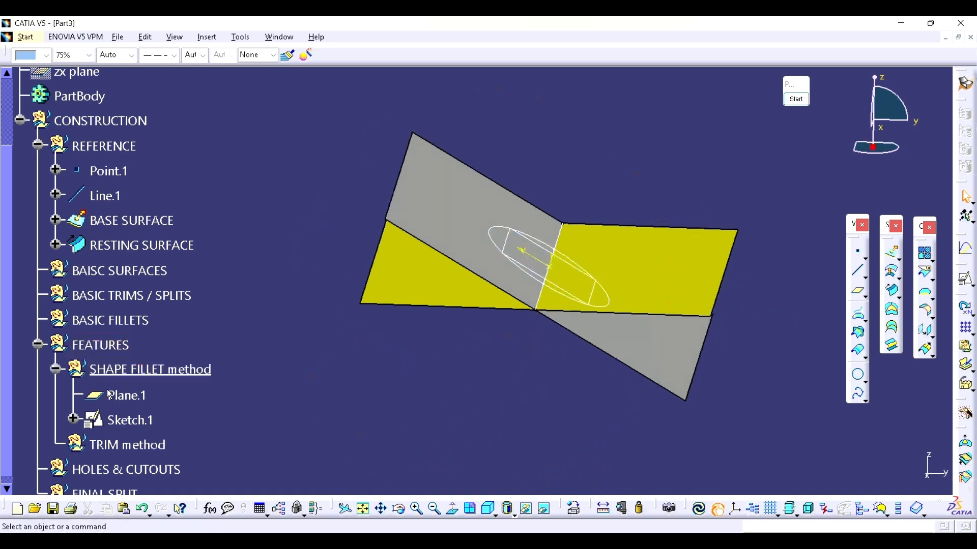
right_click(110, 396)
left_click(157, 176)
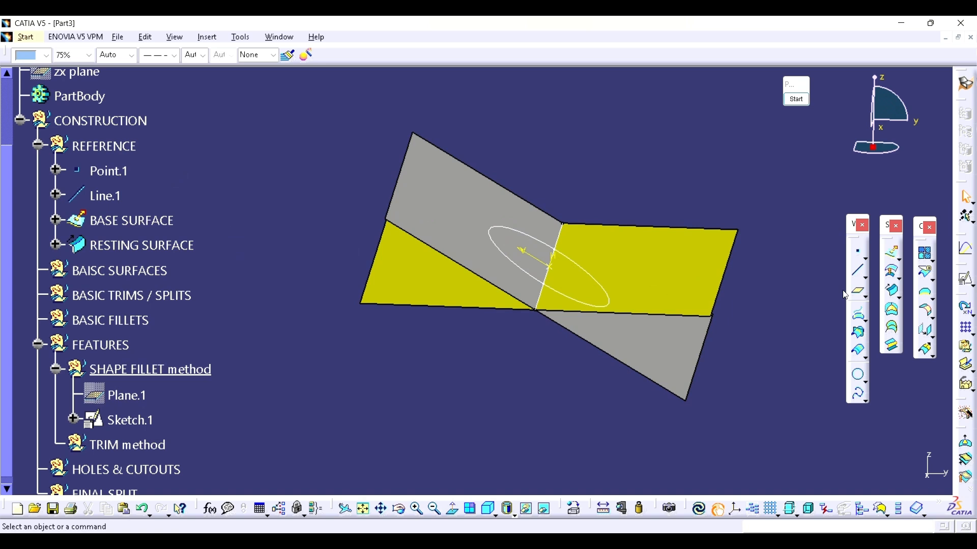
Step: Start a linear sweep of subtype With reference surface, using Sketch.1 as guide curve and RESTING SURFACE as reference surface
left_click(893, 292)
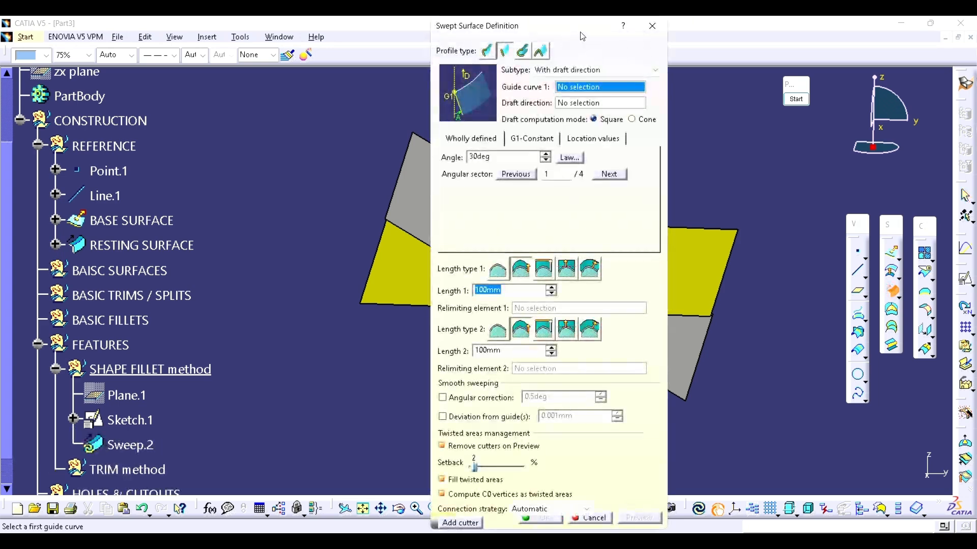
left_click_drag(583, 37, 702, 48)
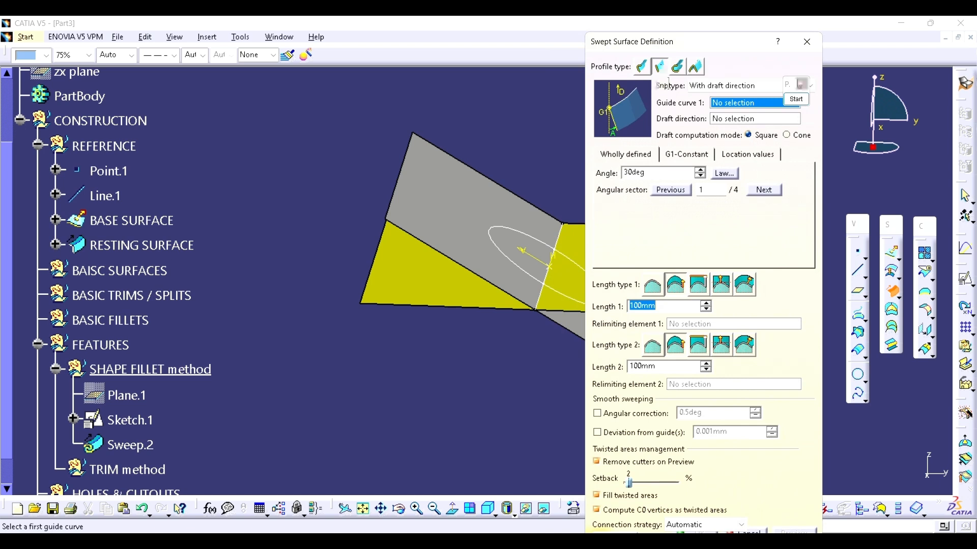
left_click_drag(788, 84, 879, 55)
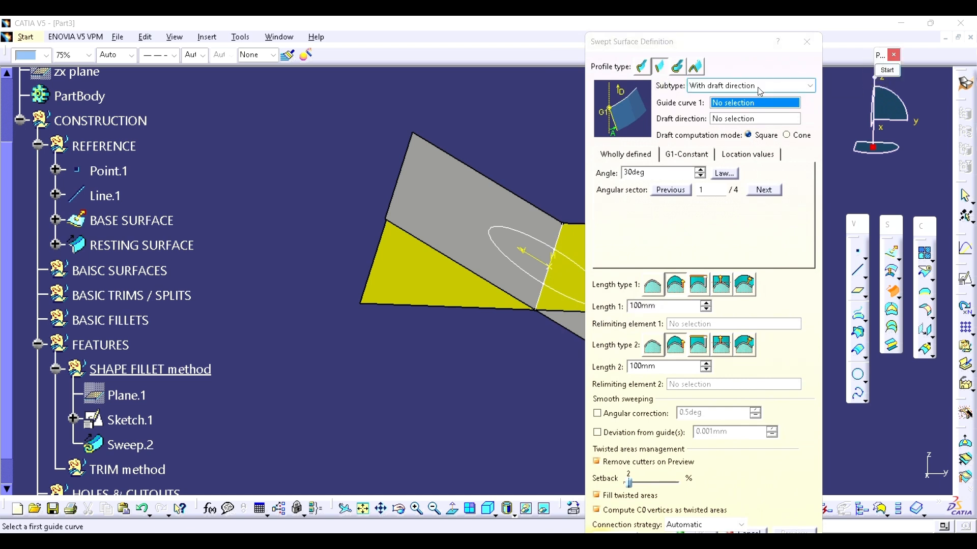
left_click(747, 86)
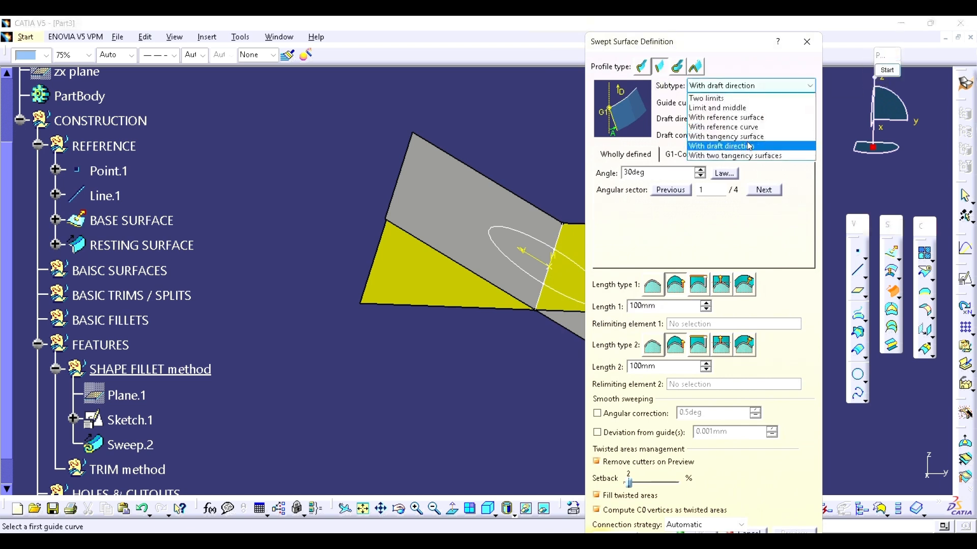
left_click(745, 118)
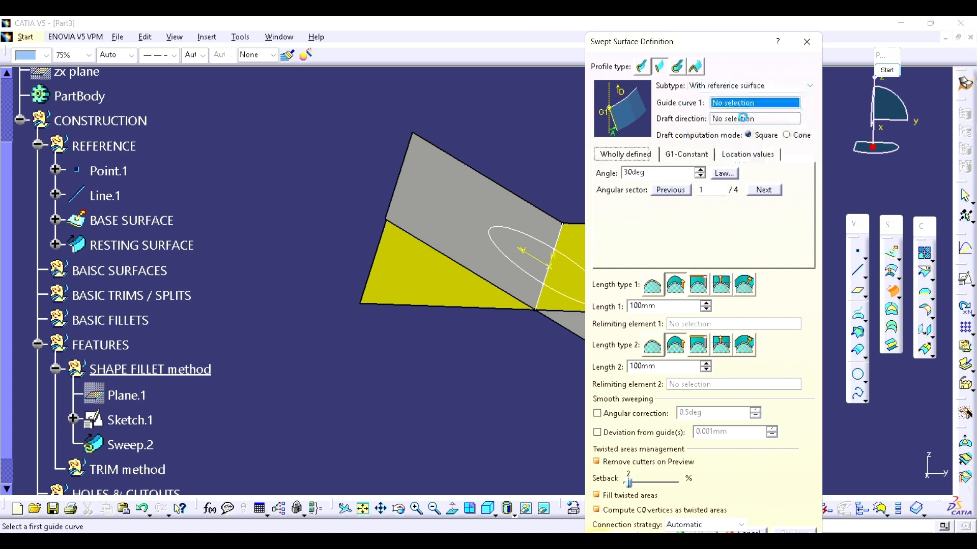
middle_click_drag(518, 170, 415, 166)
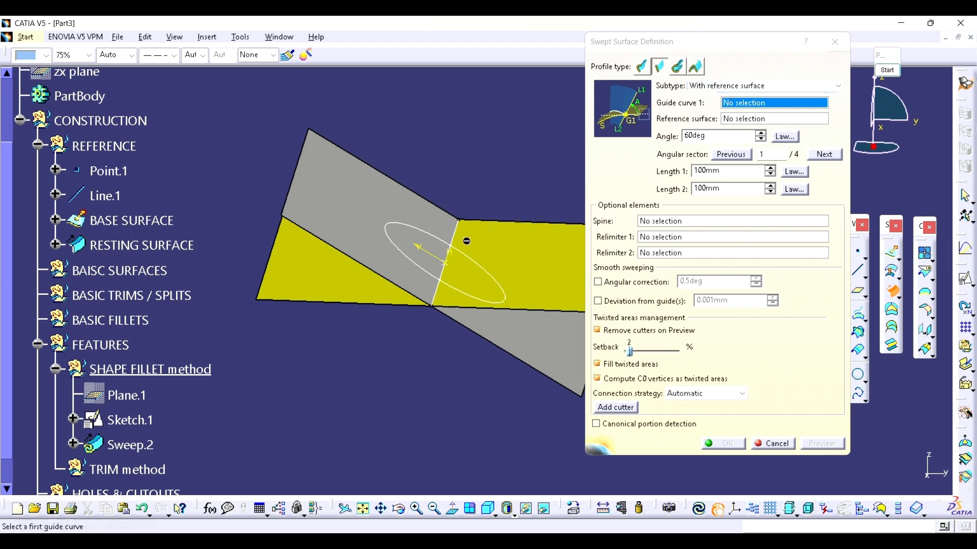
middle_click_drag(467, 240, 481, 212)
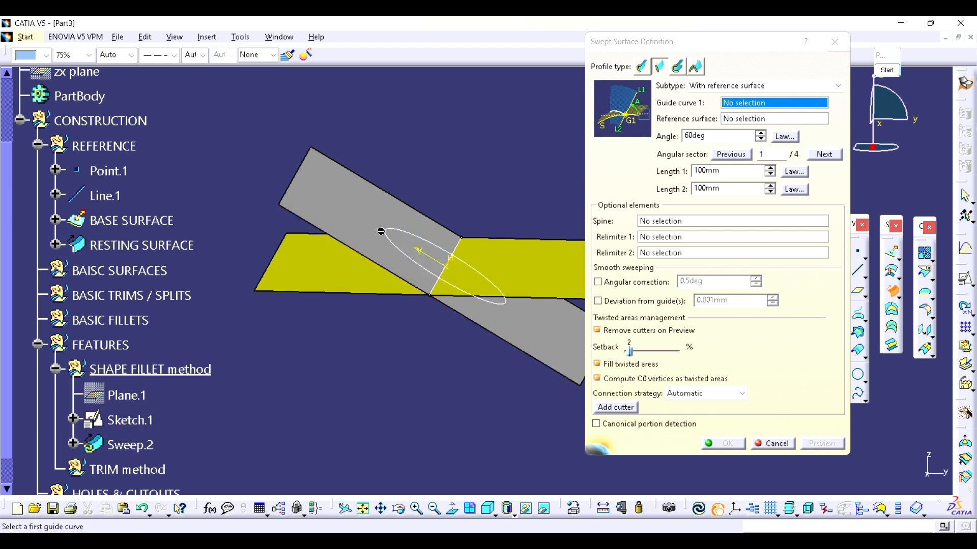
left_click(400, 246)
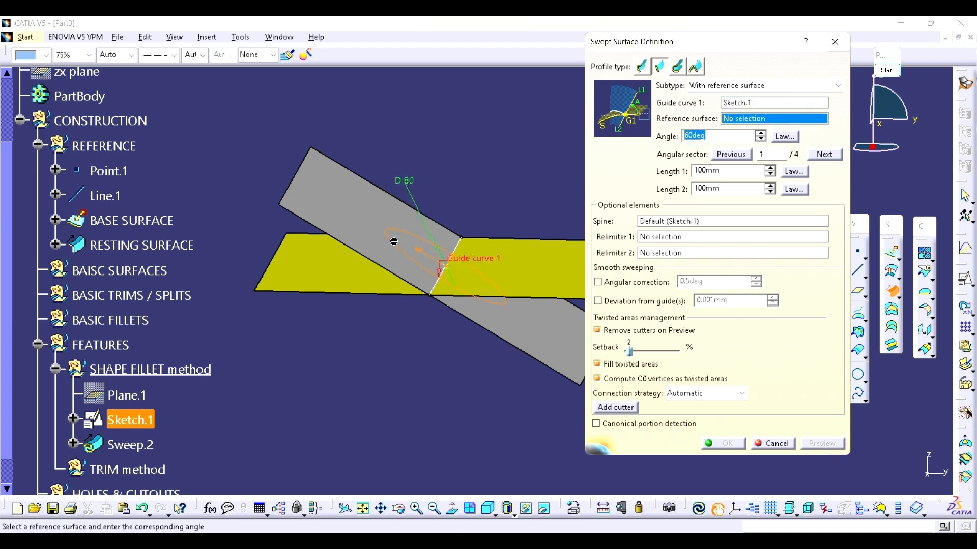
left_click(362, 232)
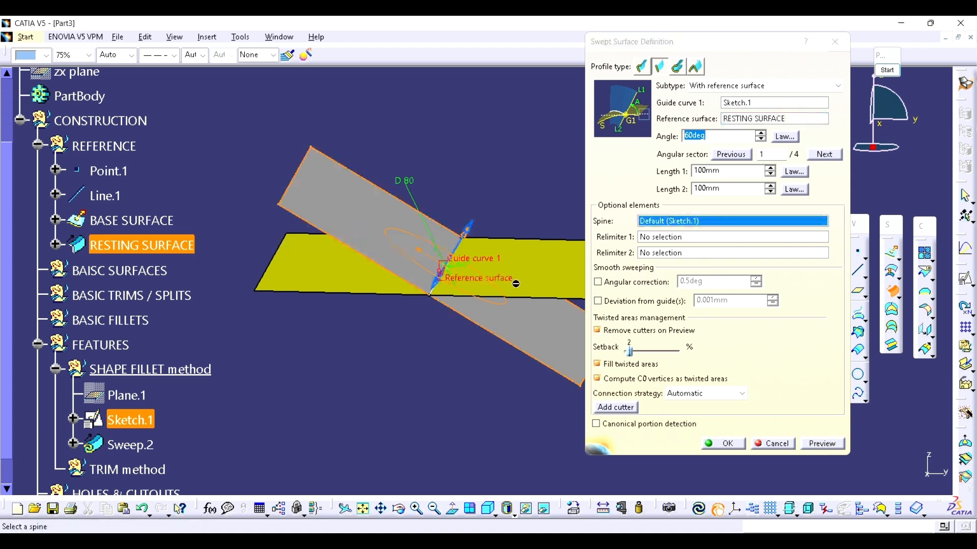
Step: Set the sweep's angle to 45 degrees and both lengths to 50 mm, and preview the swept surface
double_click(702, 136)
type("45")
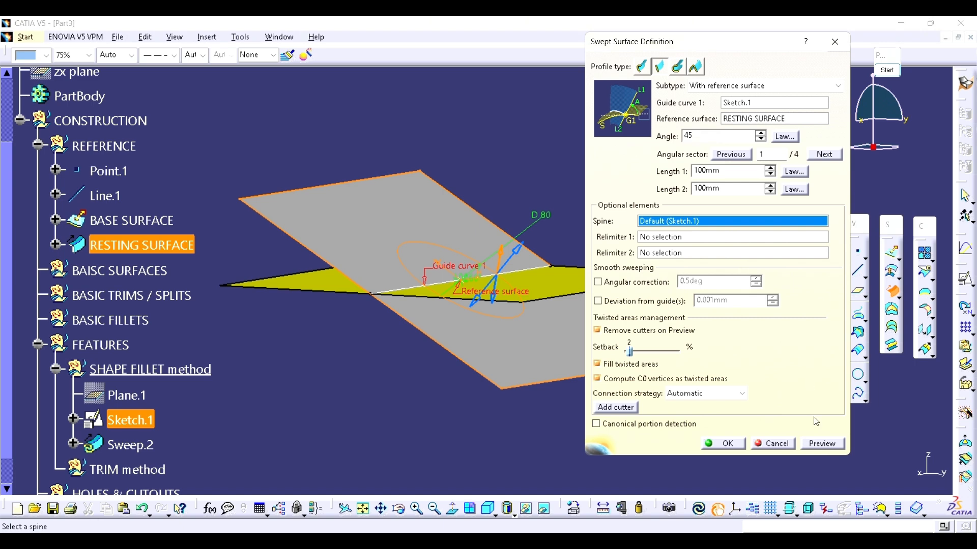
left_click(821, 443)
left_click(572, 312)
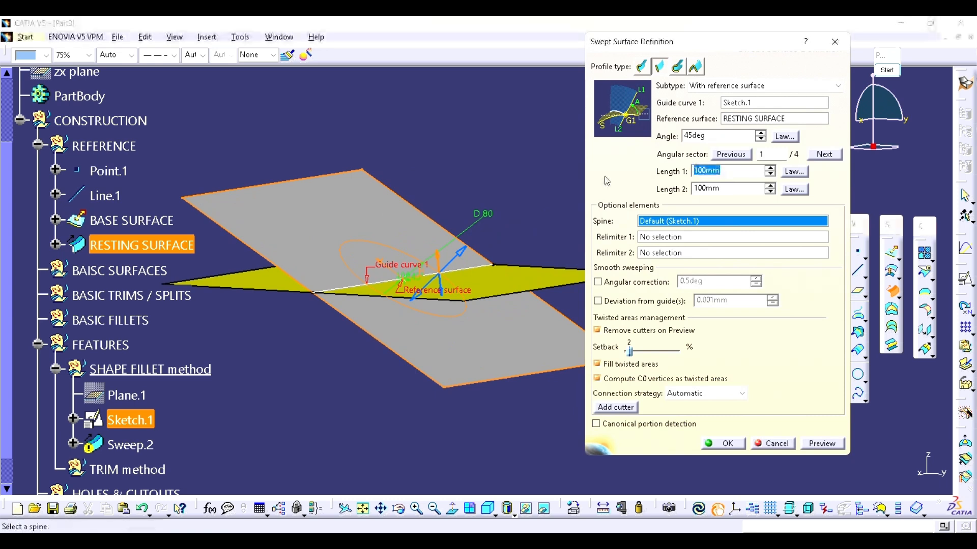
type("50")
key("Tab")
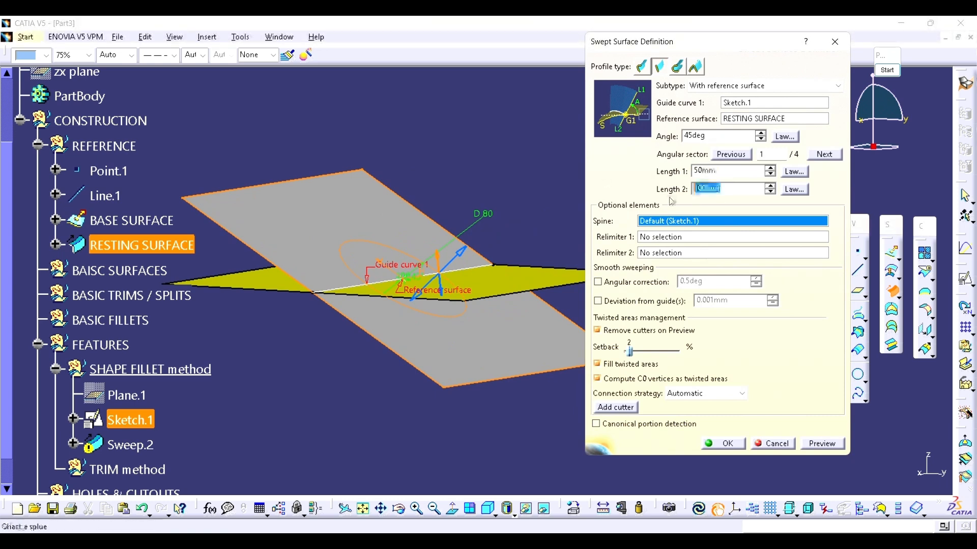
type("50")
left_click(821, 442)
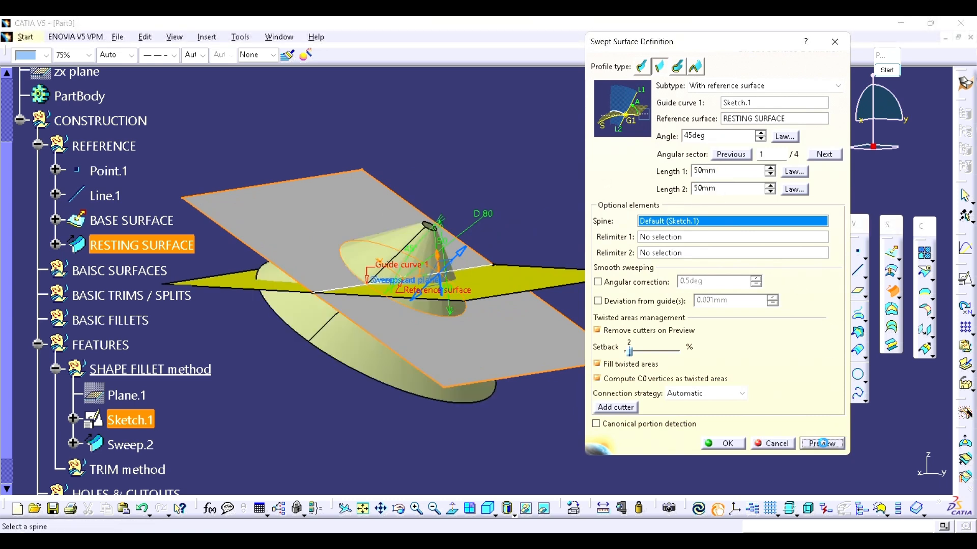
middle_click_drag(338, 287, 438, 250)
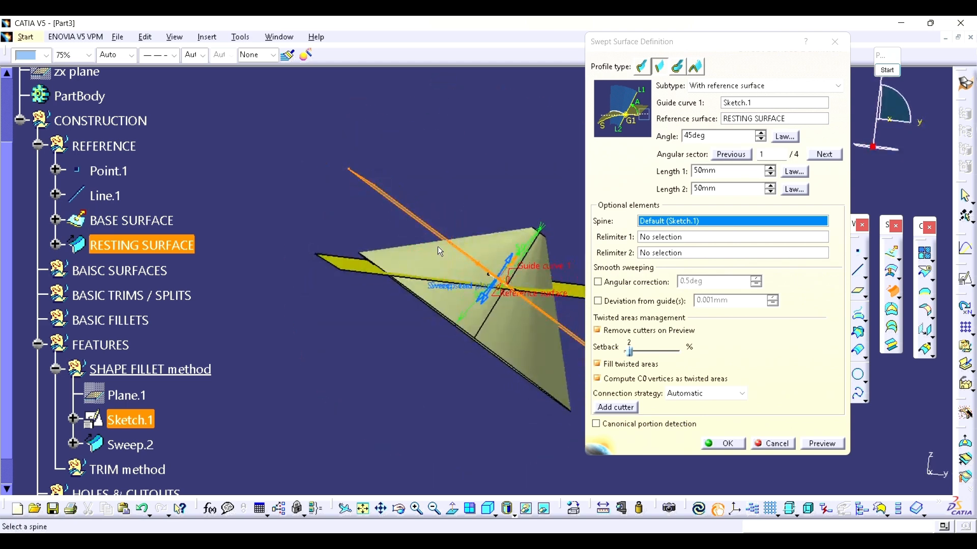
Step: Set the sweep's angle to 60 degrees, preview it, and create the swept surface
double_click(714, 135)
type("60")
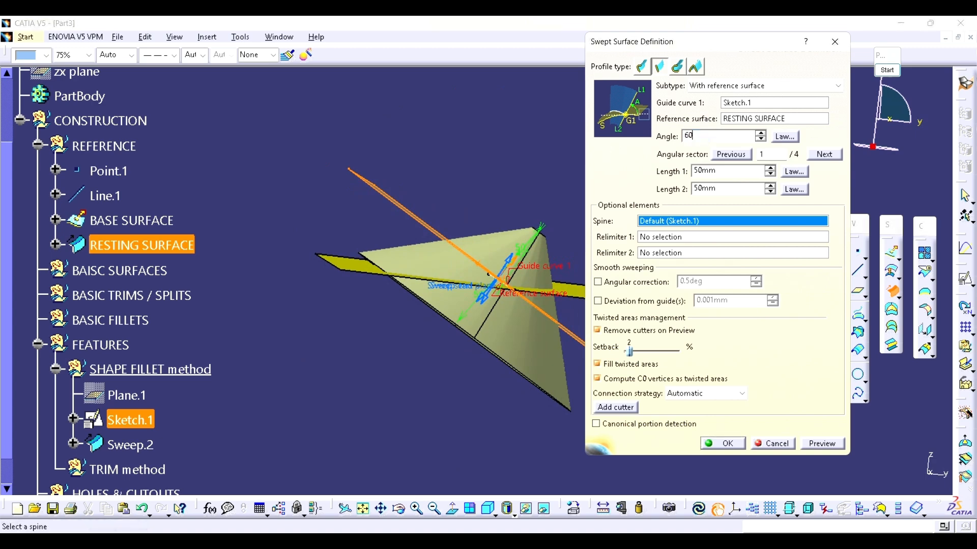
left_click(822, 445)
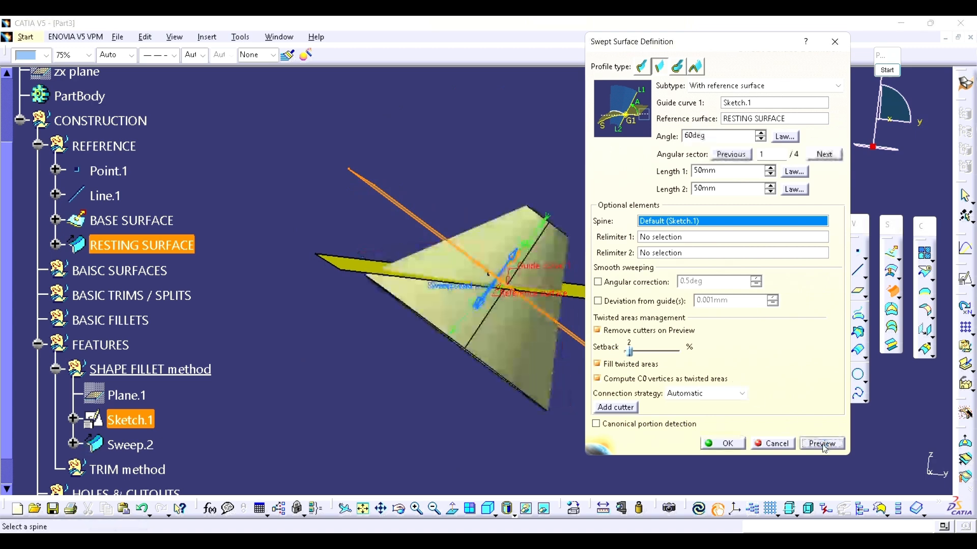
middle_click_drag(533, 310, 511, 345)
middle_click_drag(383, 234, 386, 258)
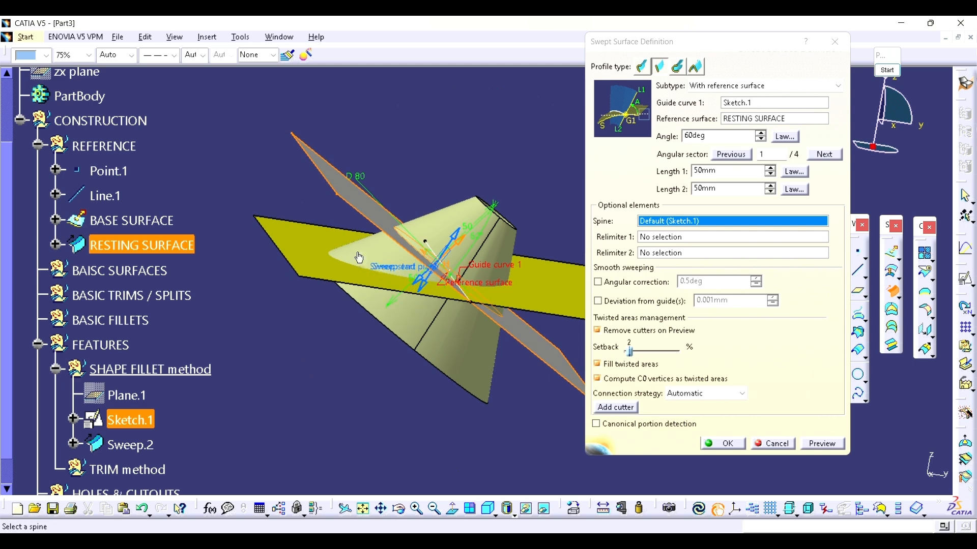
left_click(723, 443)
mouse_move(724, 447)
middle_mouse_down()
mouse_move(543, 248)
mouse_move(508, 249)
middle_mouse_up()
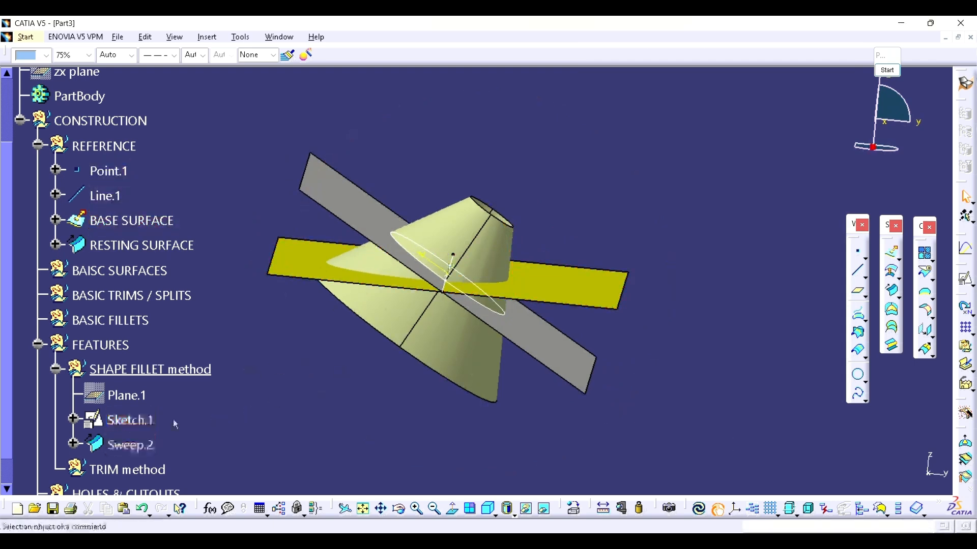
Step: Create a second sweep from Sketch.1 with RESTING SURFACE as reference surface, choosing angular sector 4 of 4
left_click(892, 290)
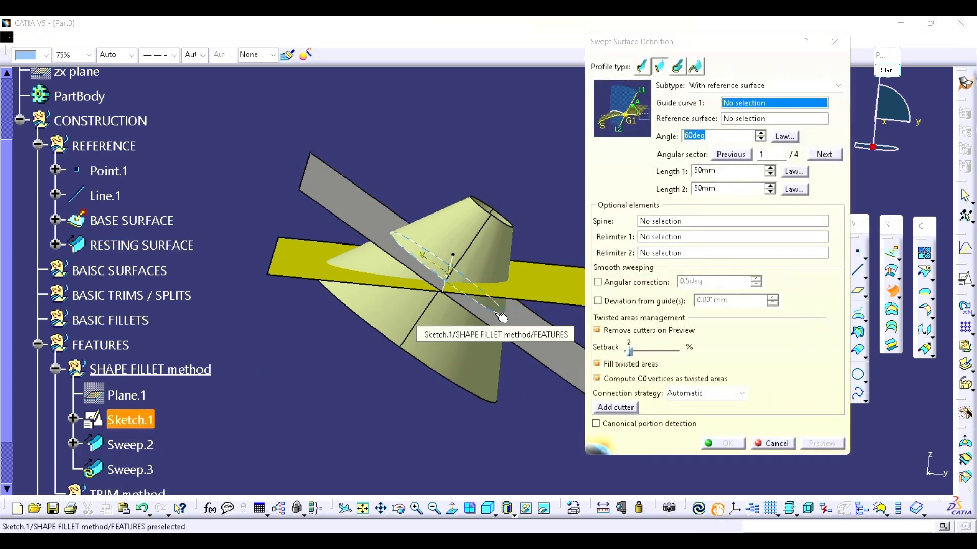
left_click(496, 315)
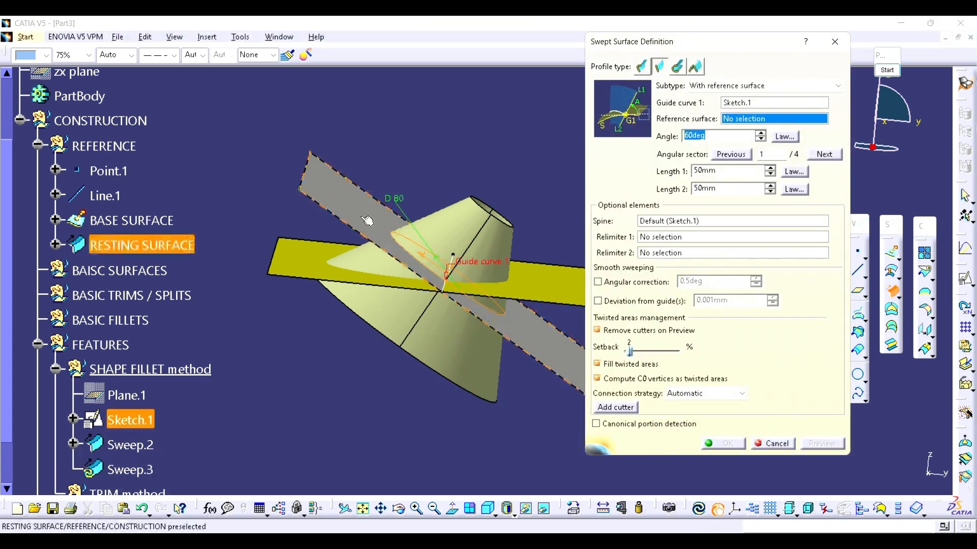
left_click(141, 245)
middle_click_drag(517, 237, 377, 255)
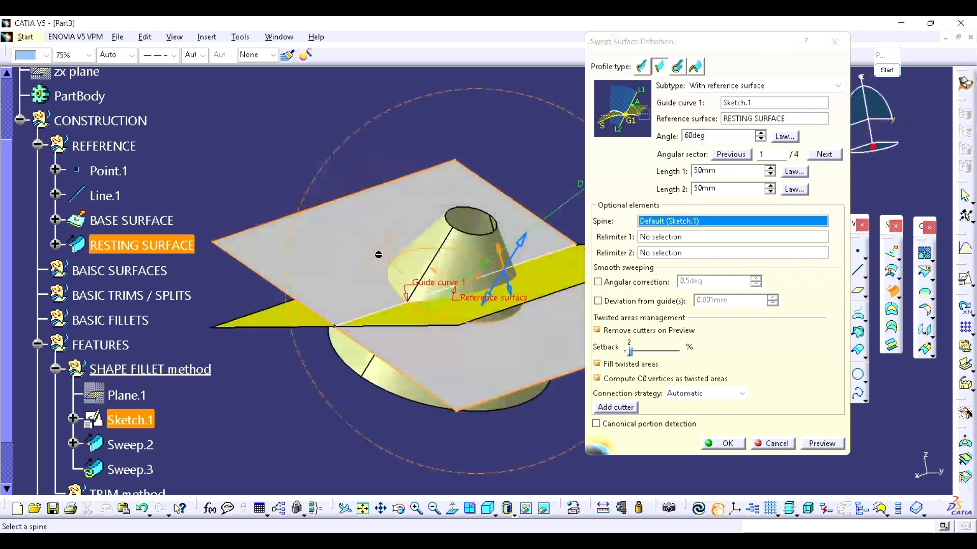
left_click(523, 241)
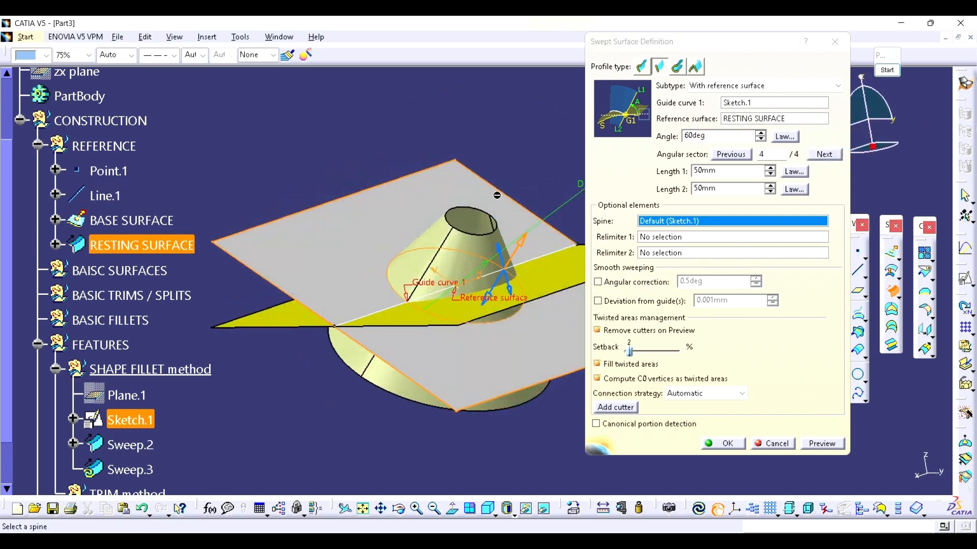
left_click(728, 446)
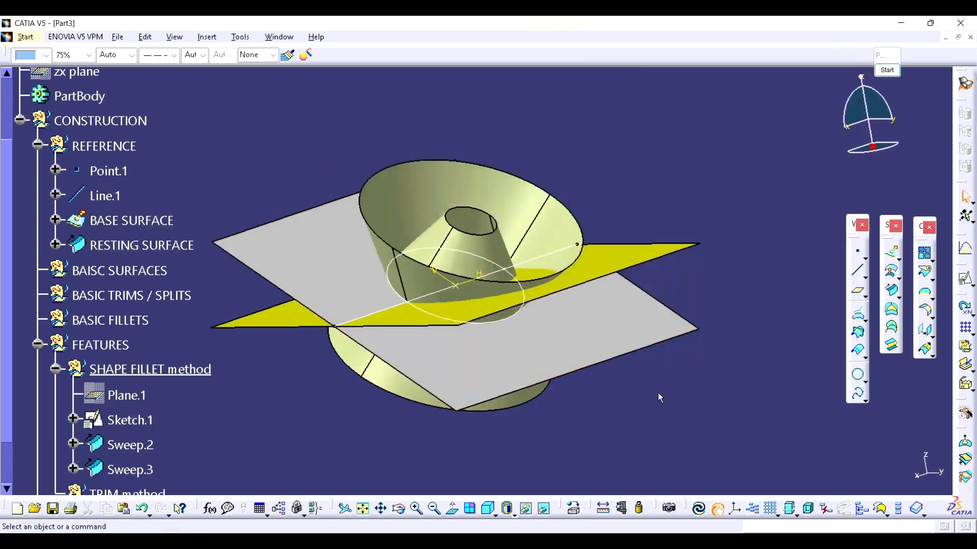
Step: Examine from several angles how the two swept surfaces cross the base and resting surfaces
middle_click_drag(549, 315, 503, 286)
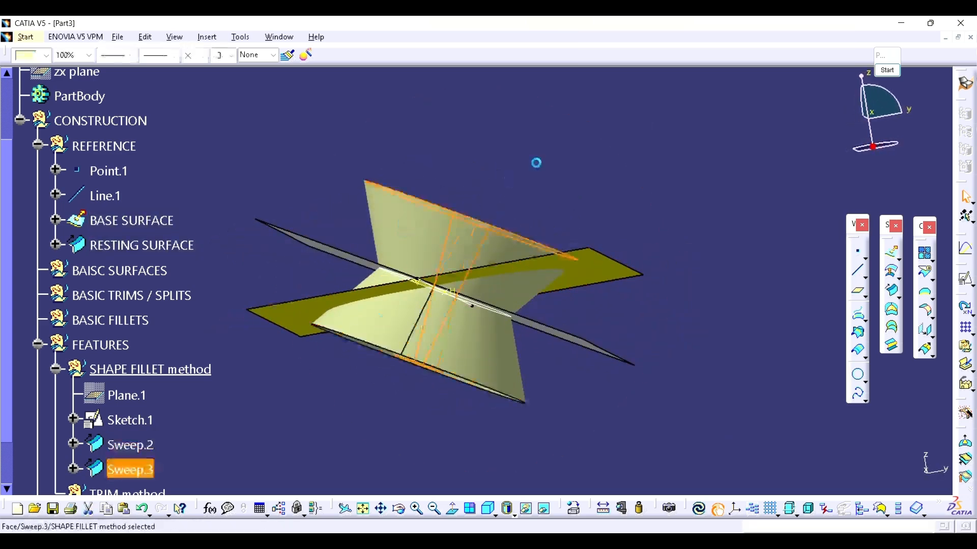
middle_click_drag(556, 194, 554, 209)
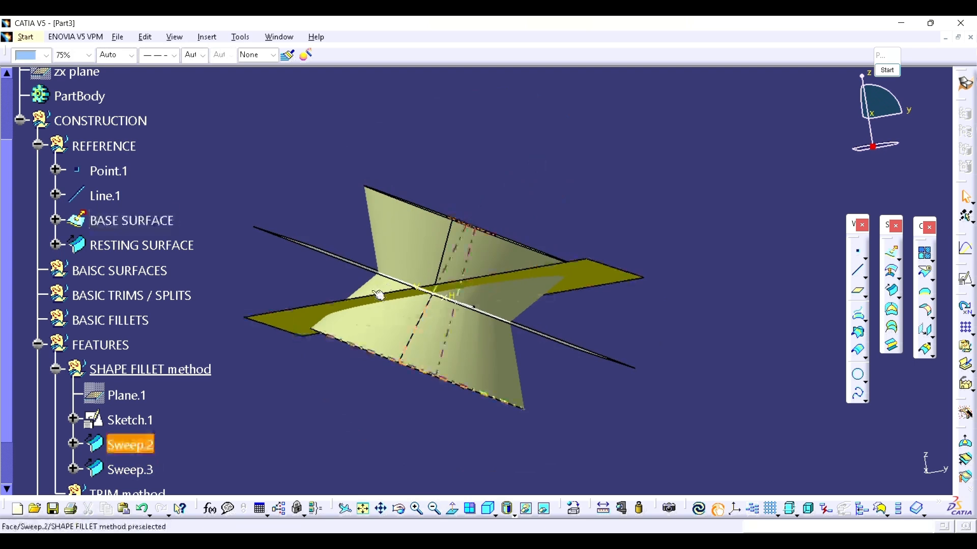
middle_click_drag(348, 320, 398, 270)
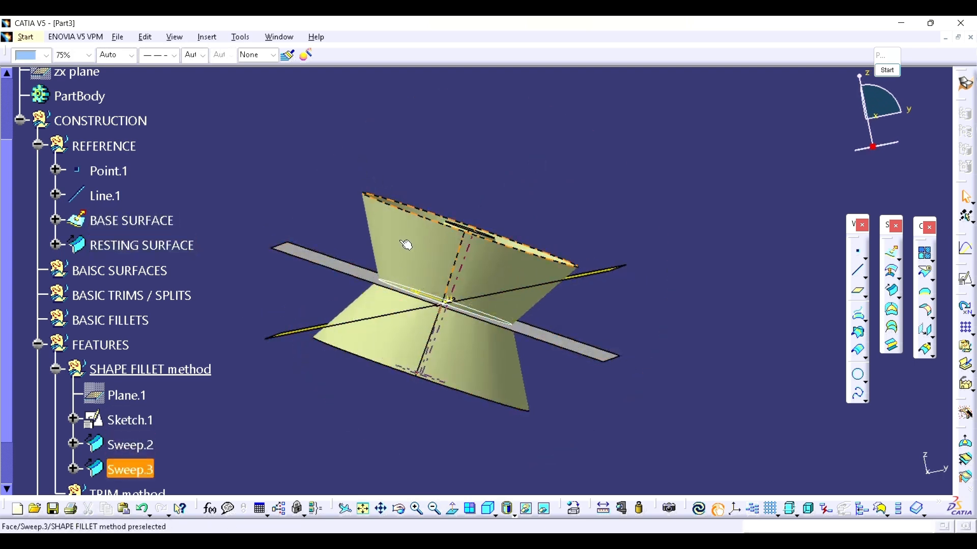
middle_click_drag(477, 308, 490, 323)
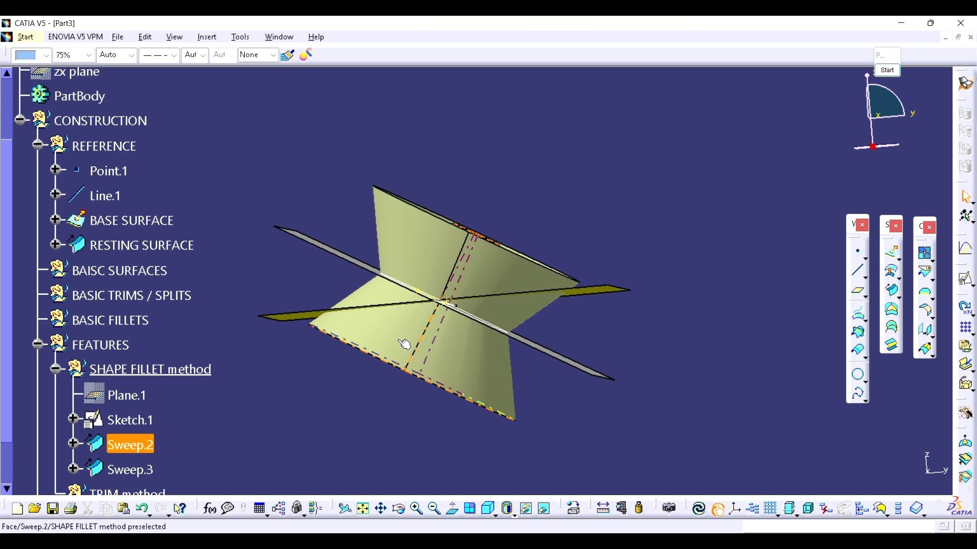
middle_click_drag(405, 344, 530, 342)
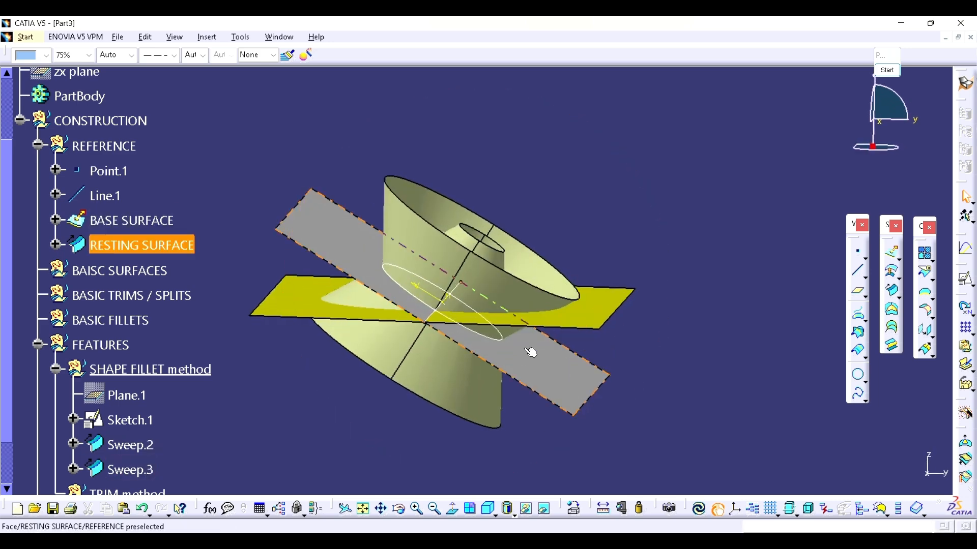
middle_click_drag(459, 305, 408, 364)
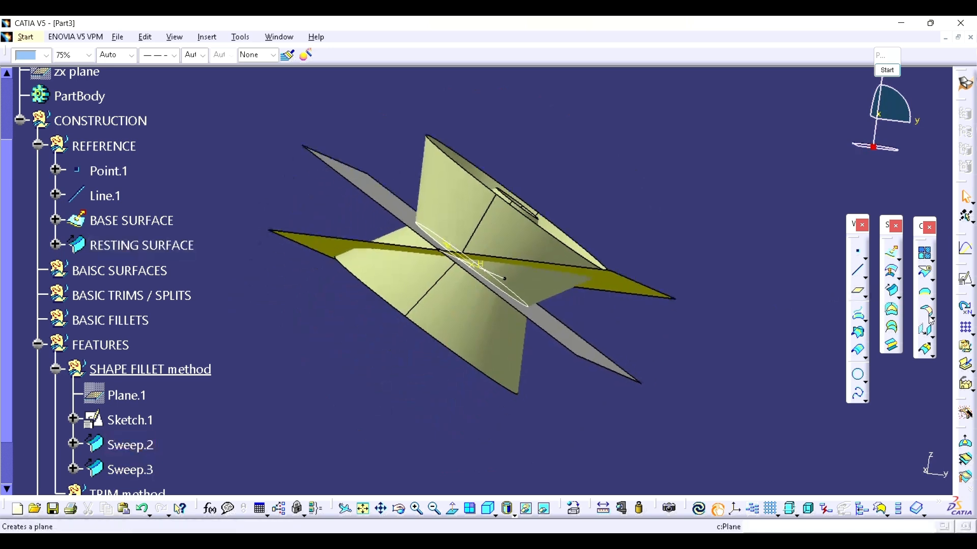
middle_click_drag(526, 274, 516, 322)
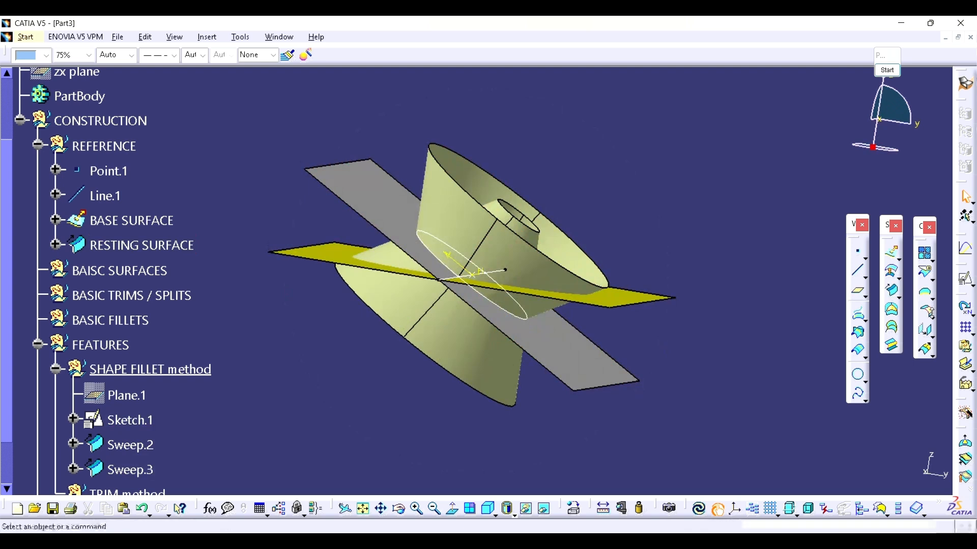
Step: Start a BiTangent shape fillet with RESTING SURFACE as first support and Sweep.3 as second support
left_click(860, 335)
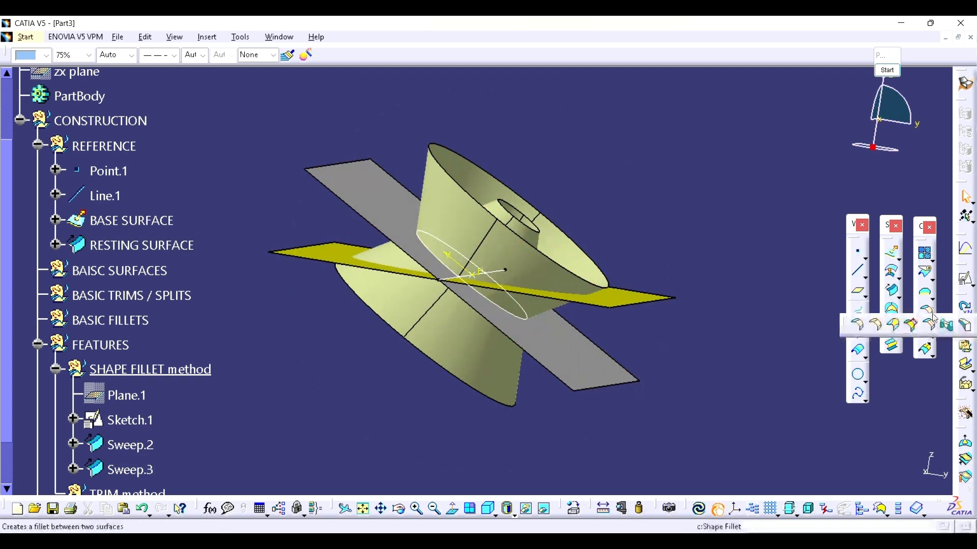
left_click(860, 327)
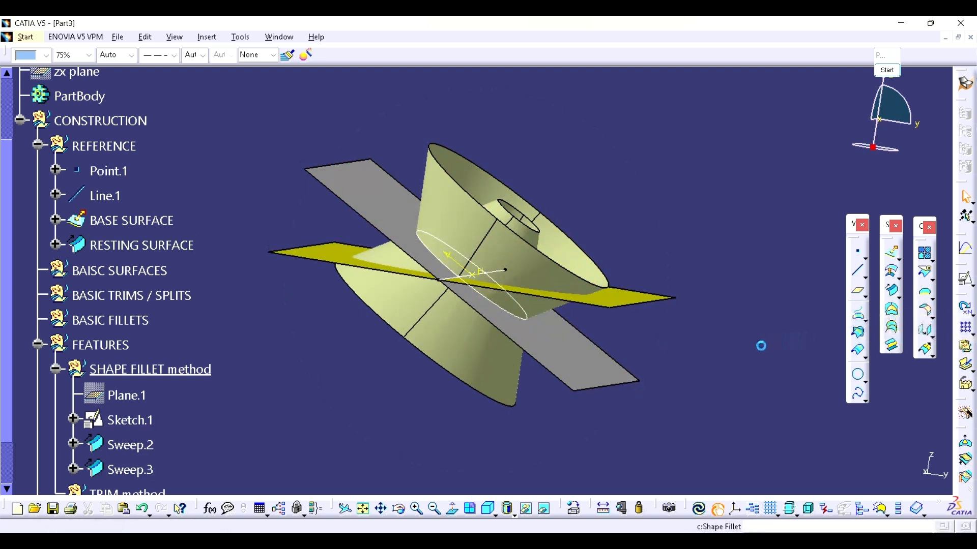
middle_click_drag(585, 379, 535, 391)
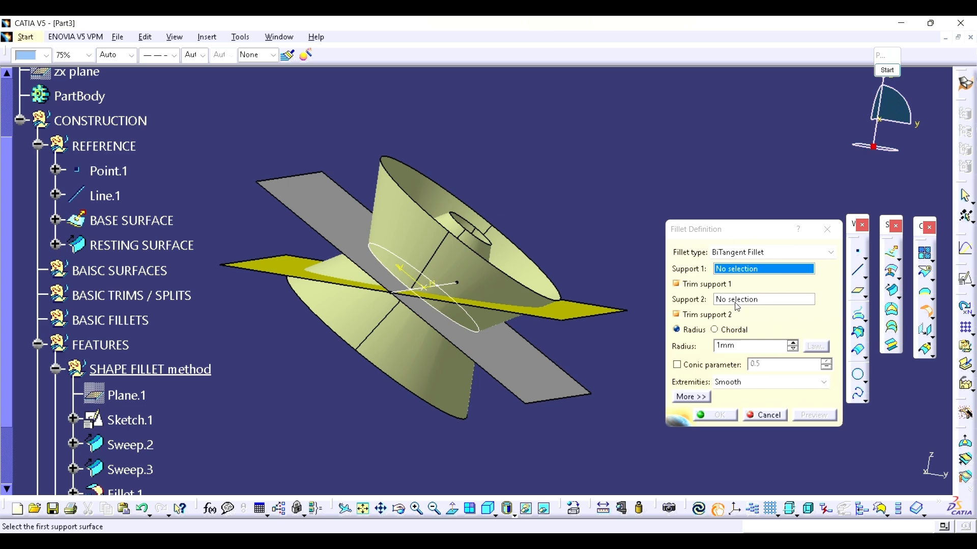
middle_click_drag(433, 351, 441, 371)
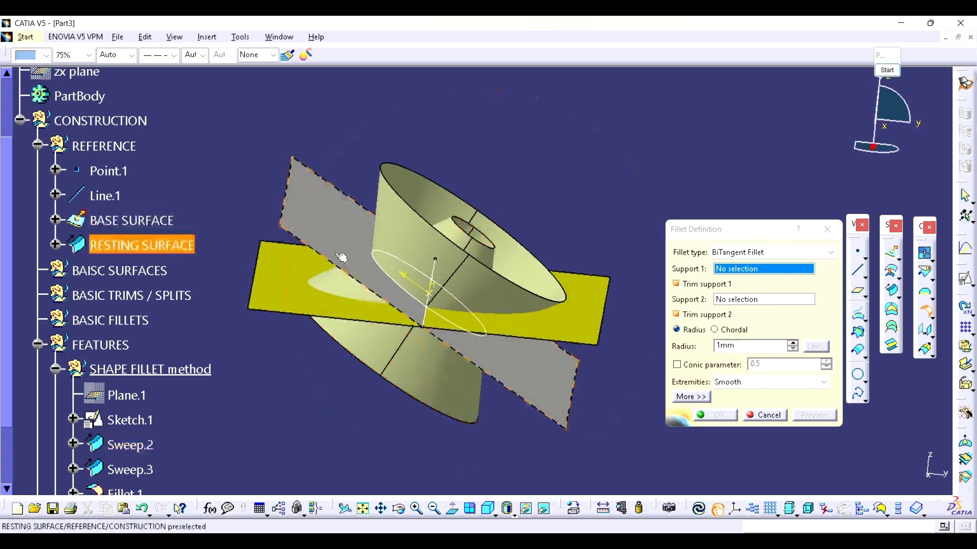
middle_click_drag(438, 294, 401, 277)
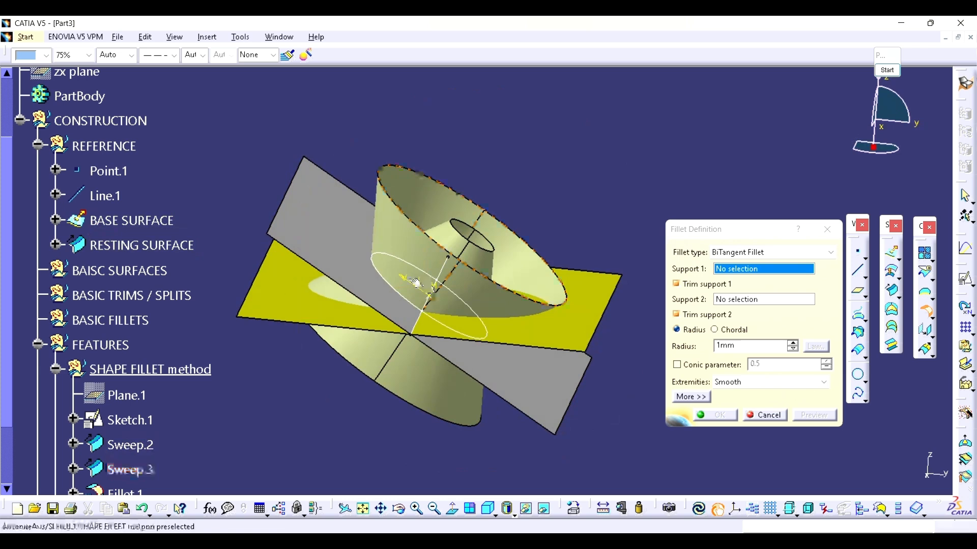
left_click(334, 233)
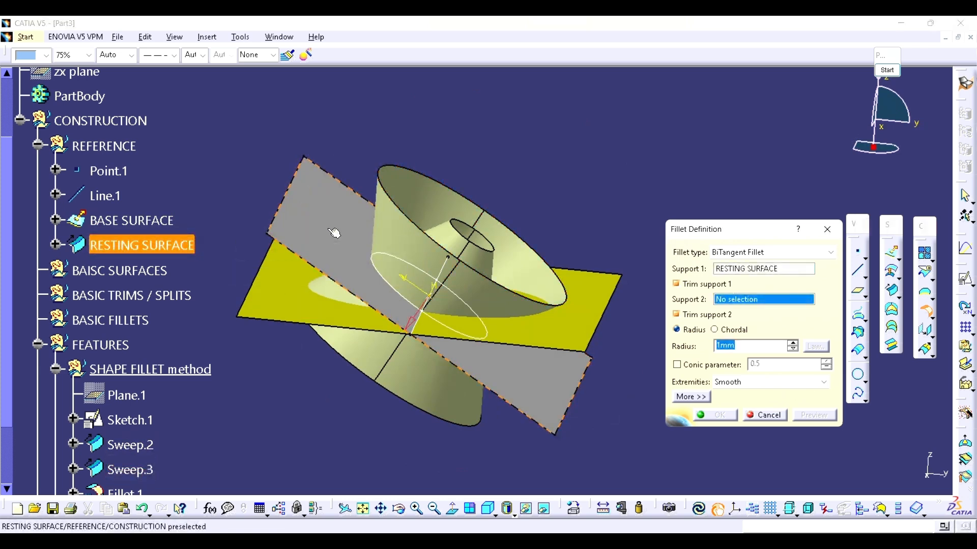
left_click(390, 224)
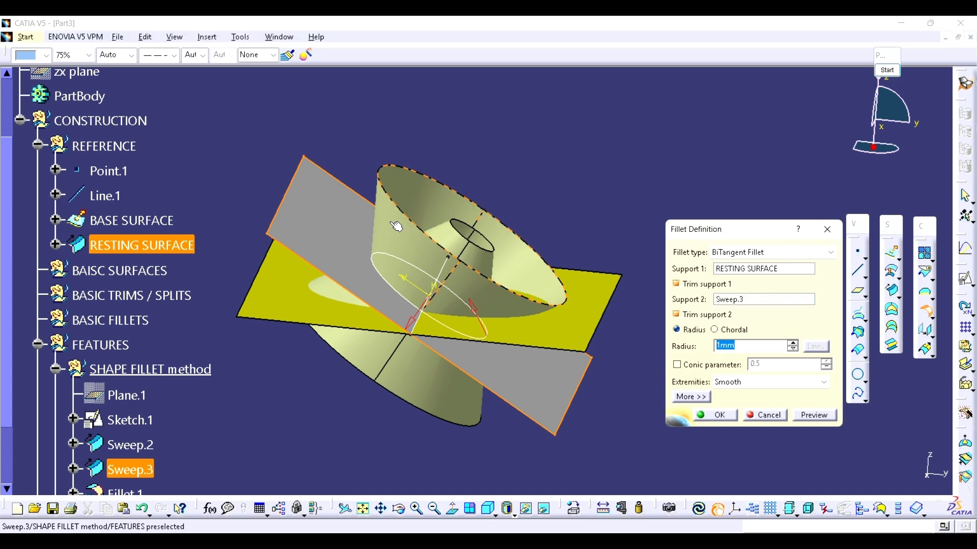
Step: Reverse the resting surface's fillet direction, then preview and create the fillet with a radius of 10 mm
middle_click_drag(546, 296, 489, 300)
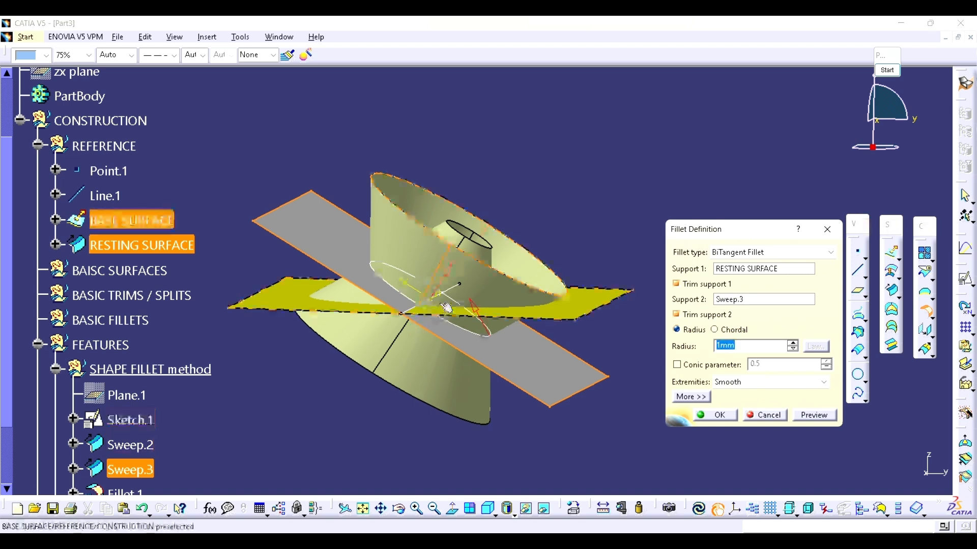
left_click(804, 417)
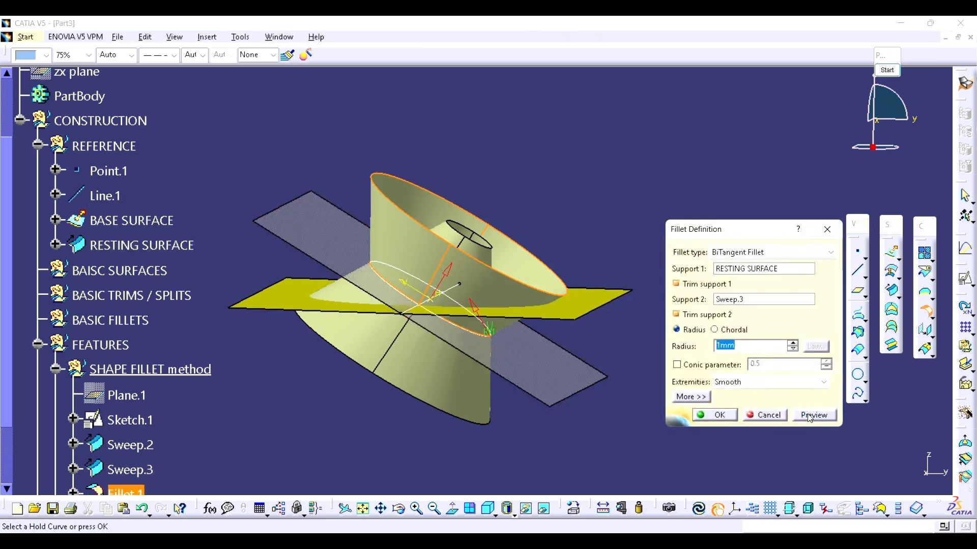
middle_click_drag(389, 272, 379, 349)
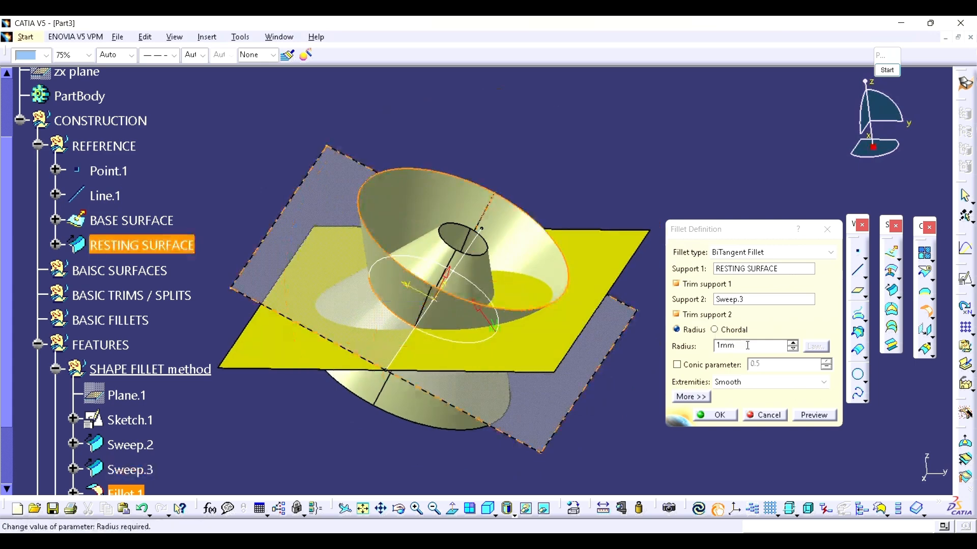
left_click_drag(736, 345, 628, 353)
type("10")
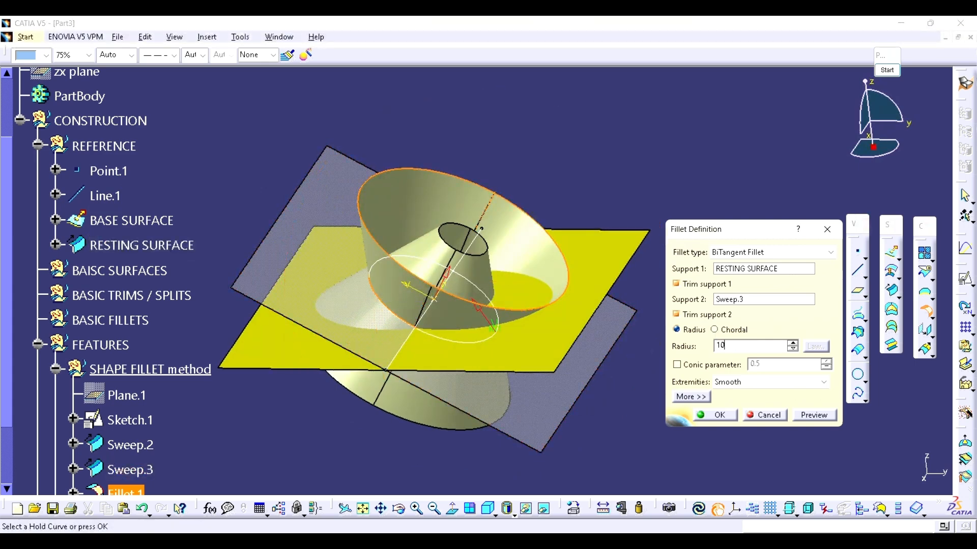
left_click(717, 416)
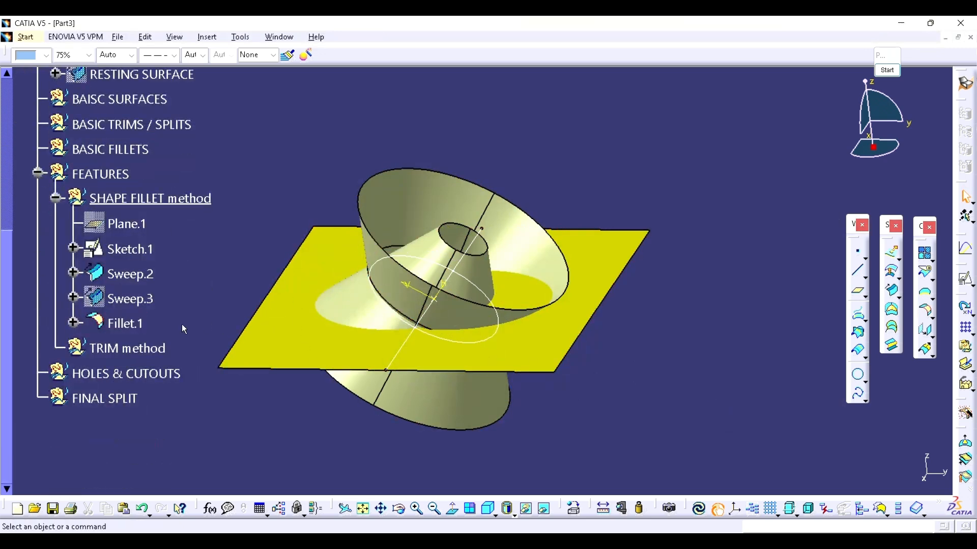
Step: Colour the Fillet.1 surface dark green
left_click(136, 325)
left_click(46, 56)
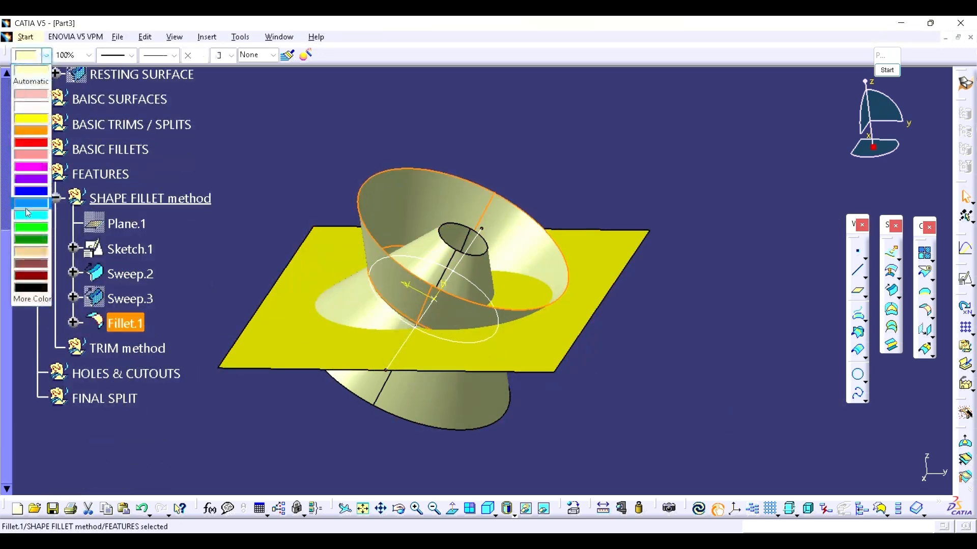
left_click(25, 237)
left_click(263, 142)
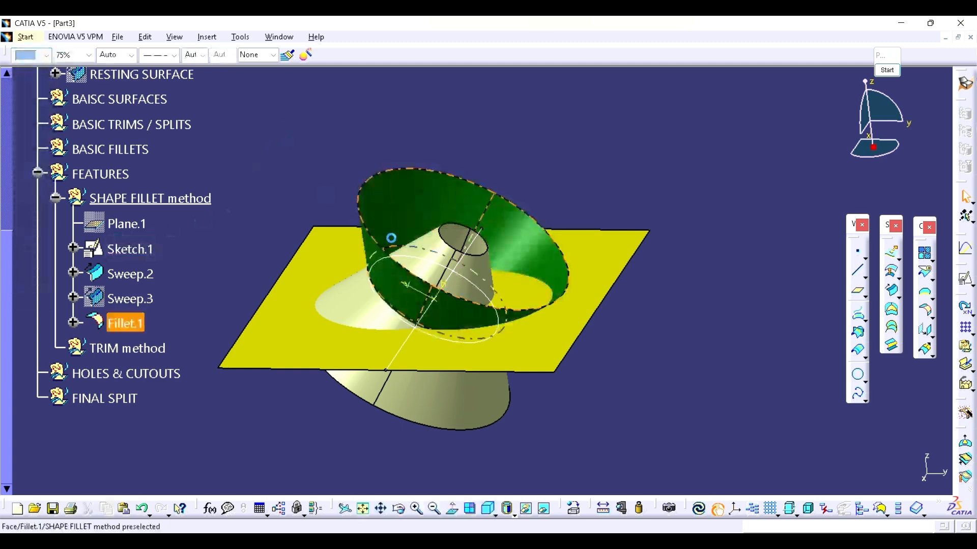
middle_click_drag(392, 238, 499, 191)
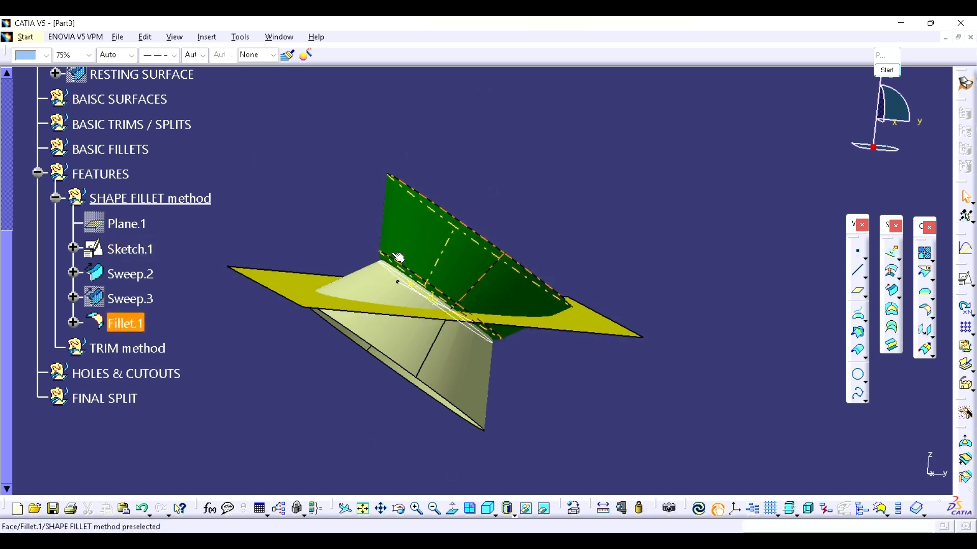
Step: Reopen the definition of Fillet.1 to review its supports and directions against the original surfaces
double_click(136, 328)
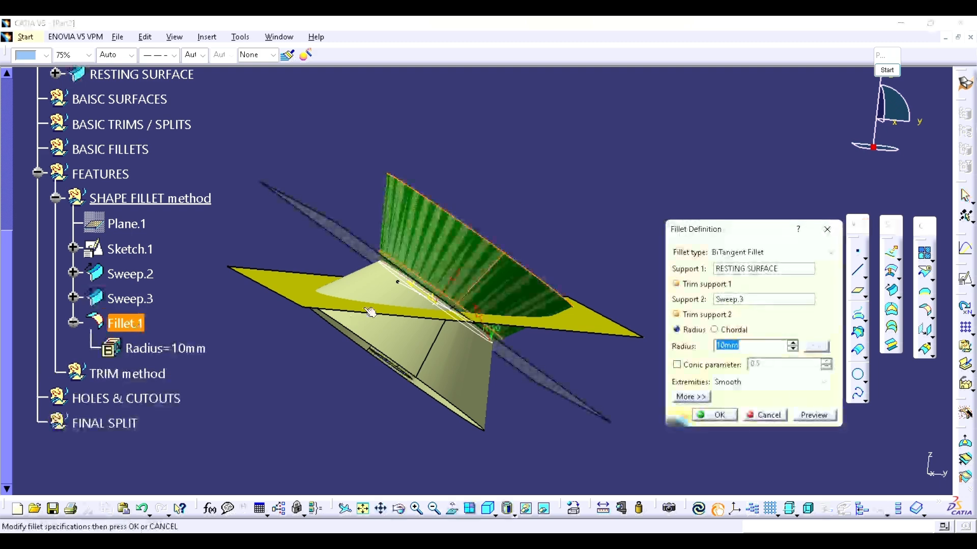
middle_click_drag(407, 275, 342, 266)
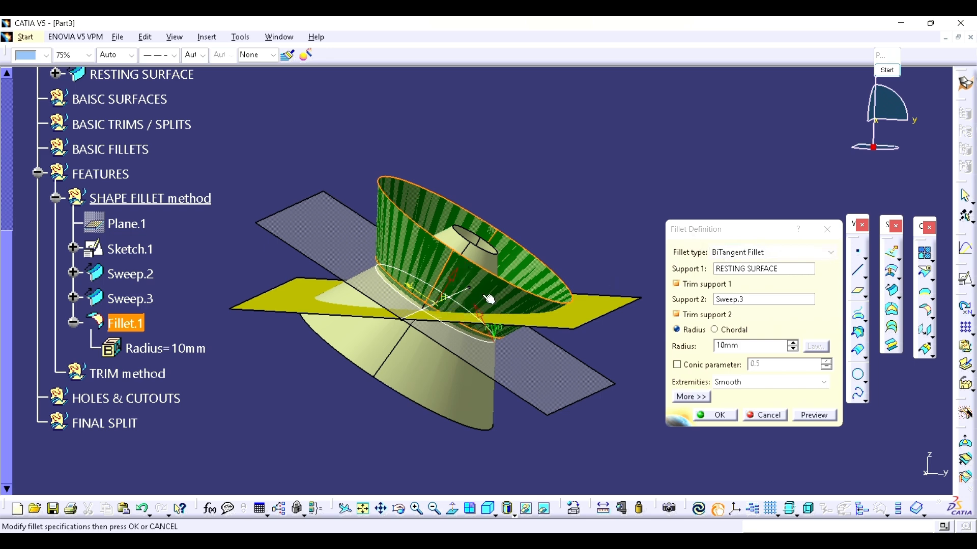
left_click(730, 424)
middle_click_drag(598, 334, 590, 338)
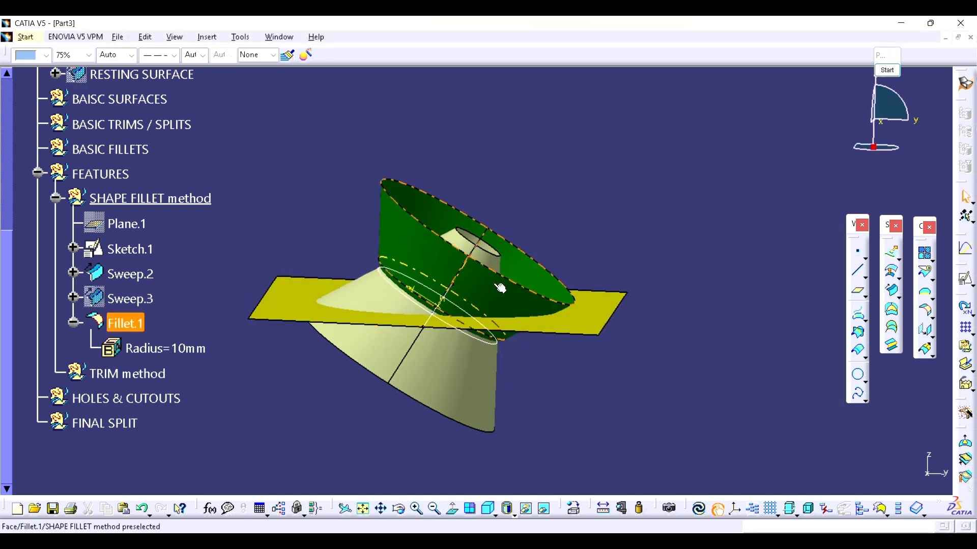
Step: Create a 10 mm BiTangent shape fillet between BASE SURFACE and Sweep.2, trimming both supports
left_click(926, 312)
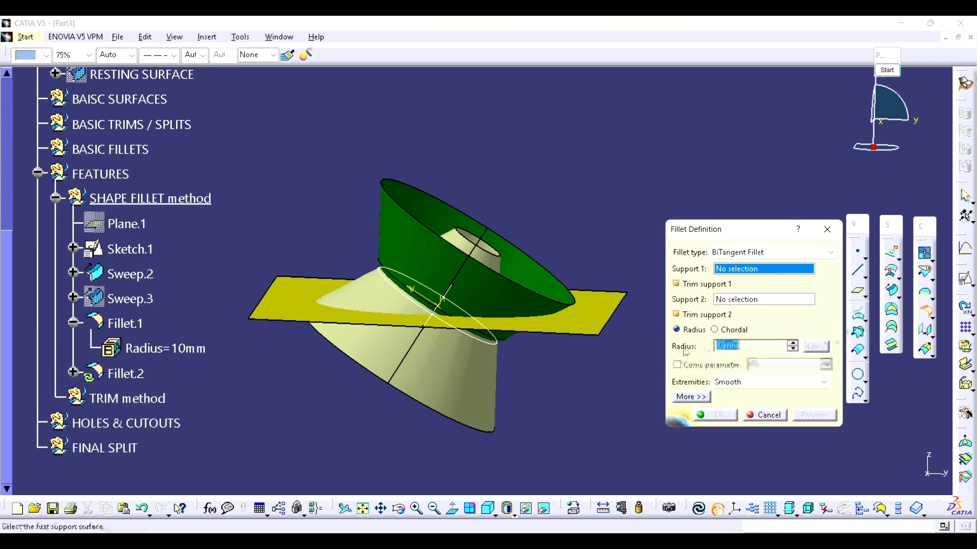
middle_click(522, 310)
middle_click_drag(499, 343, 515, 351)
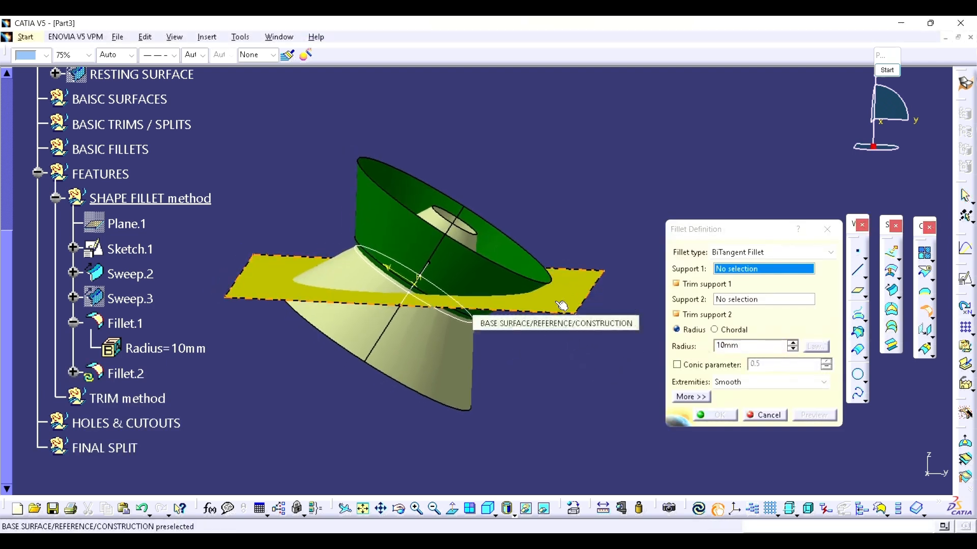
left_click(562, 305)
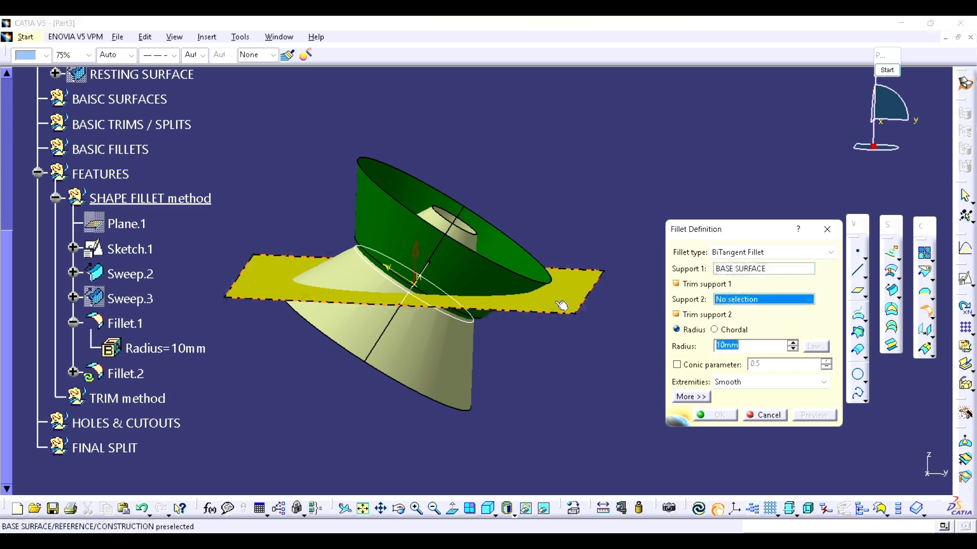
left_click(350, 277)
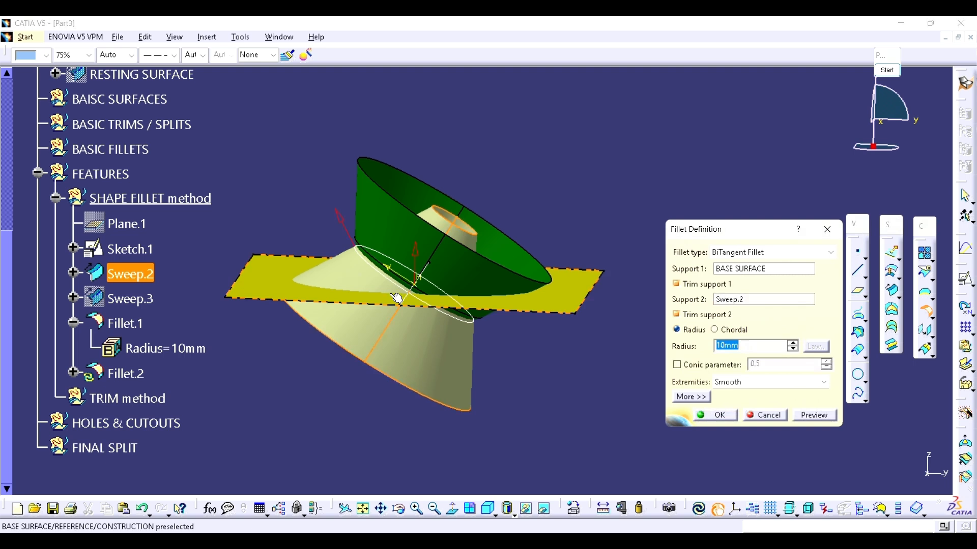
middle_click_drag(415, 301, 437, 308)
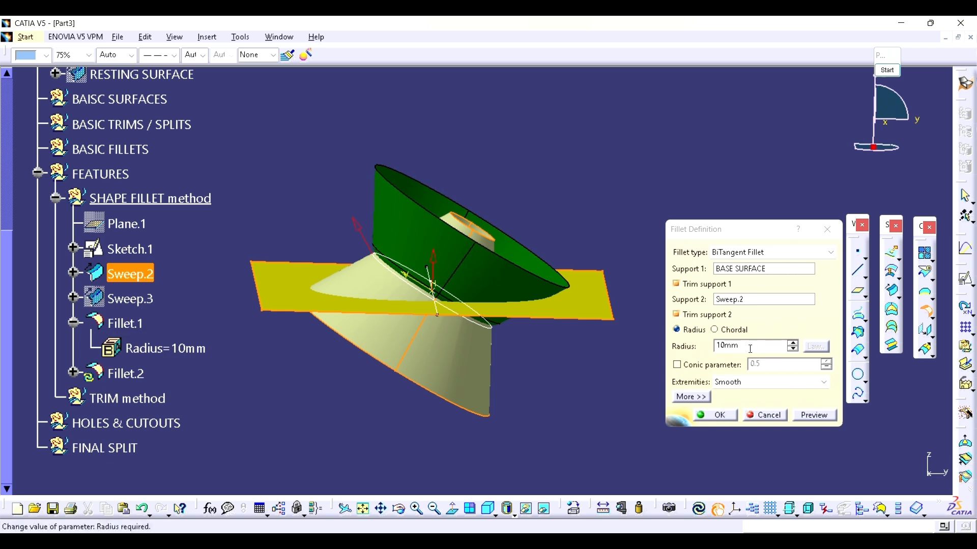
left_click(717, 416)
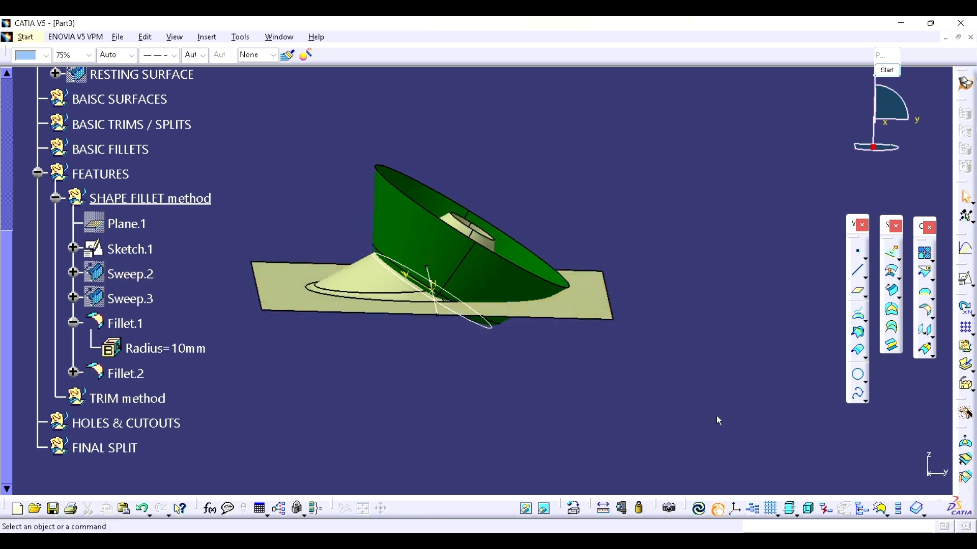
Step: Colour the fillet surface joining the base surface and Sweep.2 blue
left_click(45, 55)
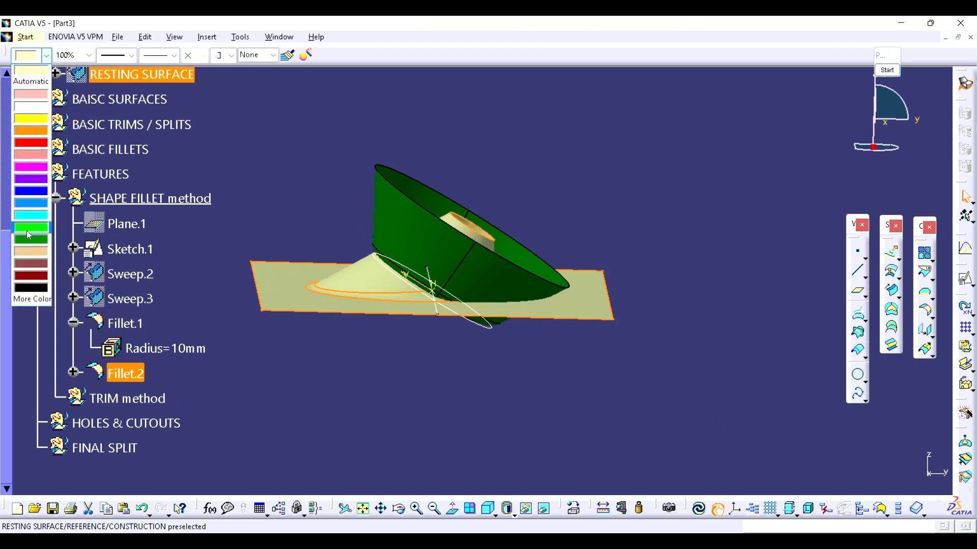
left_click(31, 208)
middle_click_drag(473, 270, 447, 371)
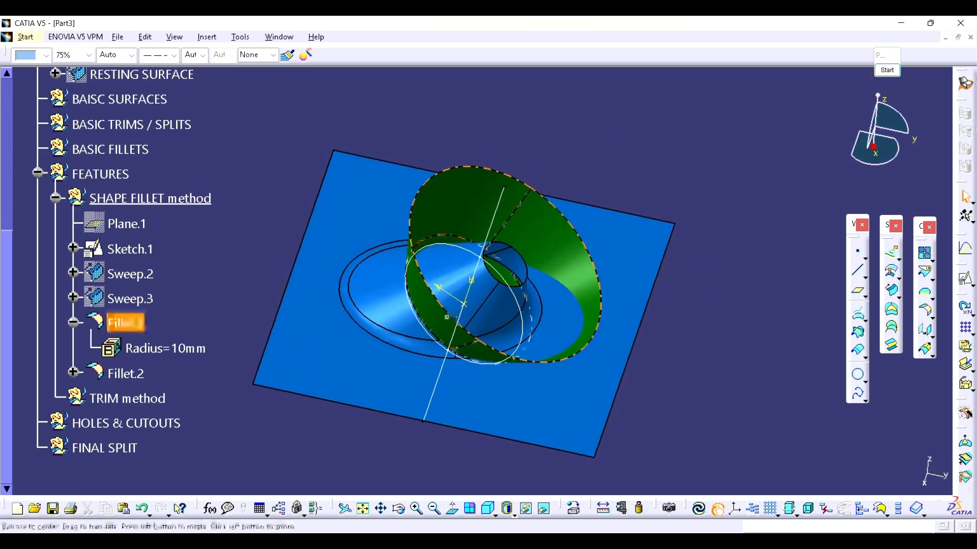
middle_click_drag(463, 286, 469, 271)
middle_click_drag(531, 338, 553, 294)
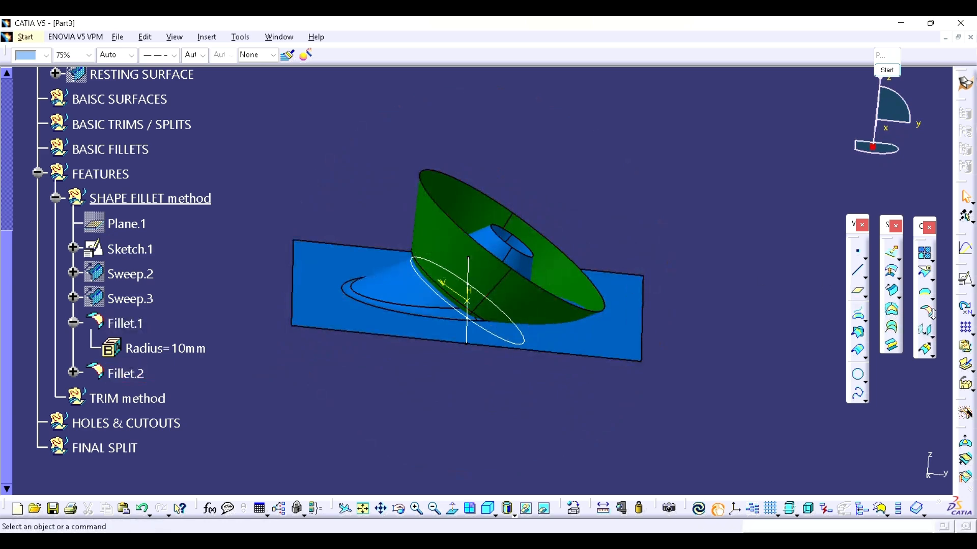
Step: Start a BiTangent shape fillet between Fillet.1 and Fillet.2, reversing the direction on Fillet.1
left_click(897, 333)
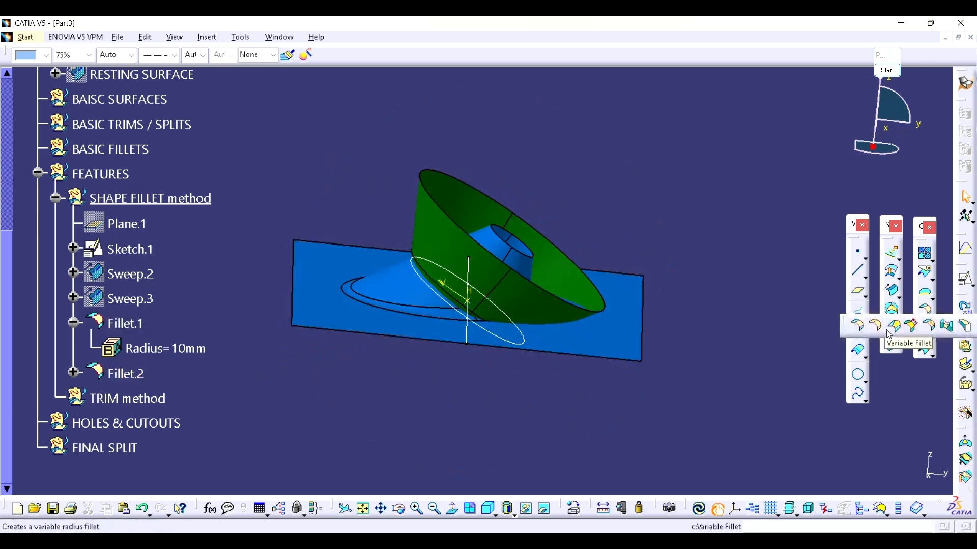
left_click(857, 326)
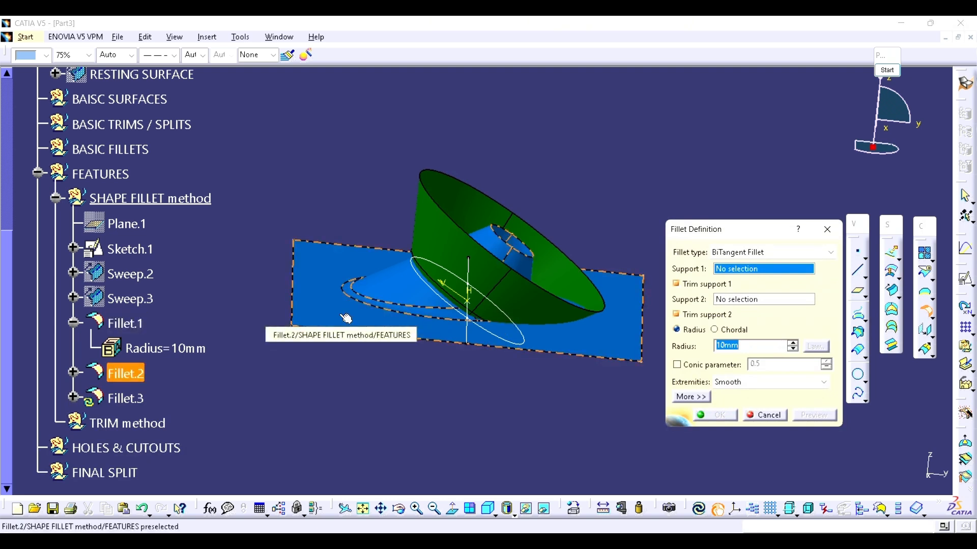
left_click(530, 304)
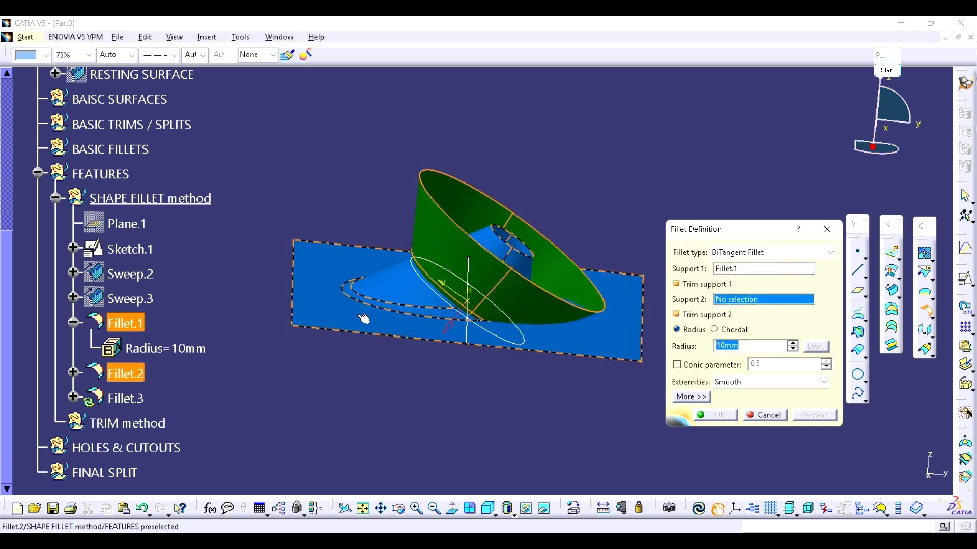
left_click(352, 319)
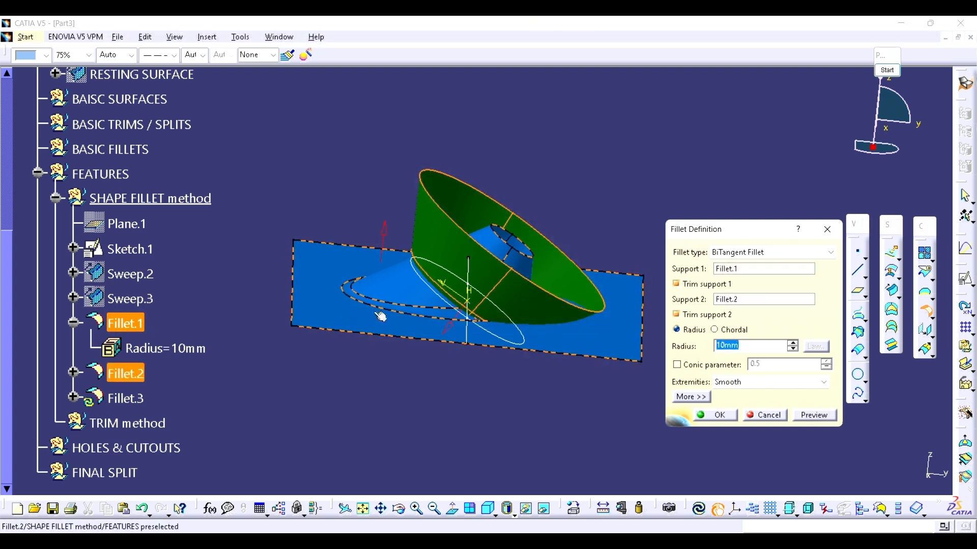
middle_click_drag(380, 317, 373, 311)
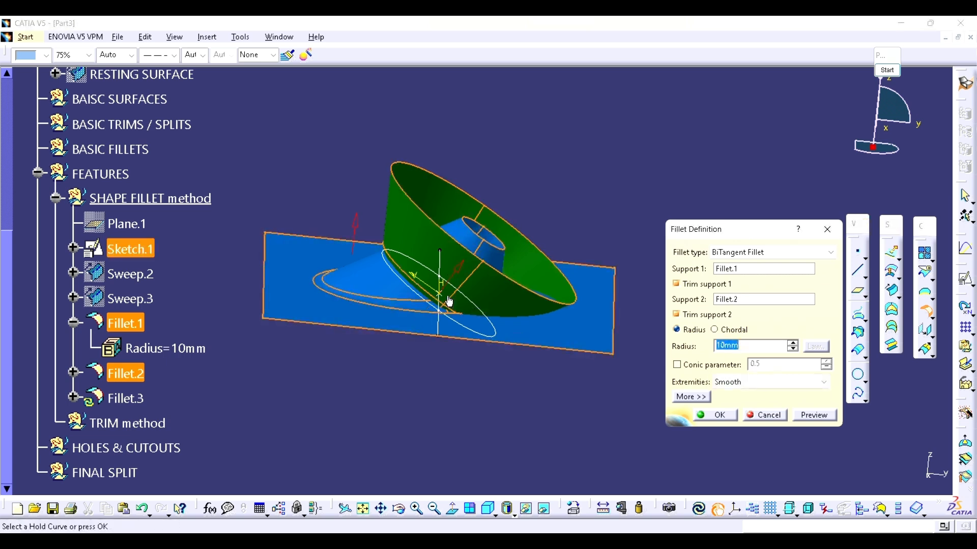
Step: Preview the 10 mm fillet between the green and blue surfaces and examine how they blend
left_click(813, 416)
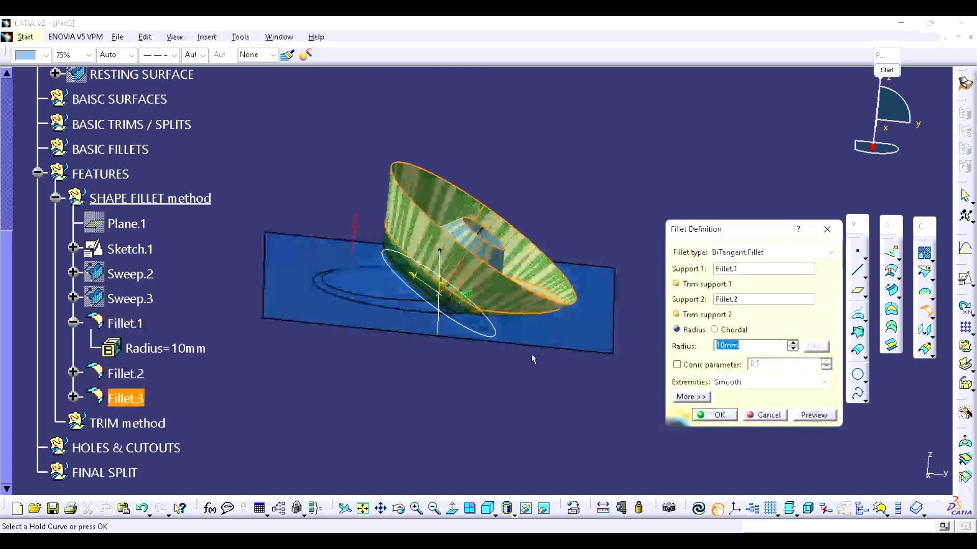
middle_click_drag(485, 335, 488, 296)
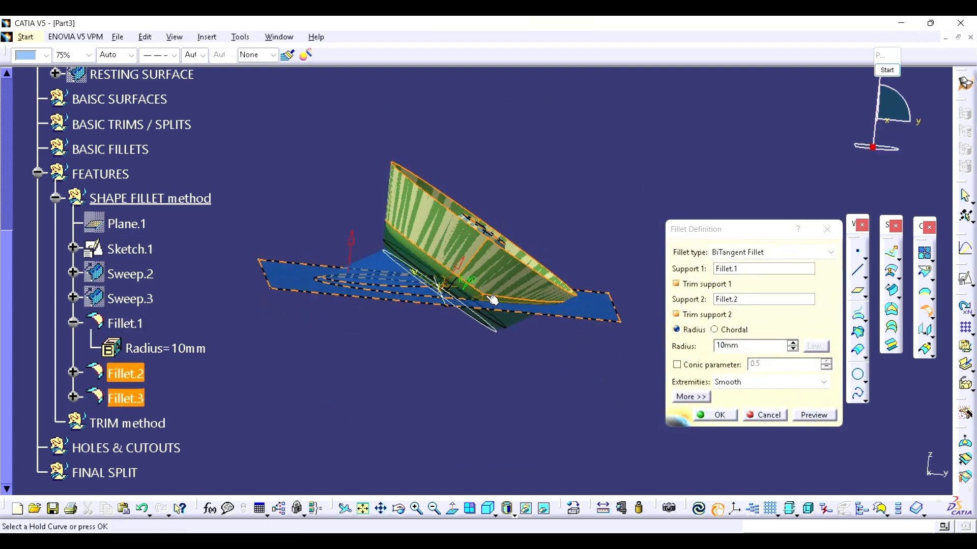
middle_click_drag(406, 247, 474, 291)
middle_click_drag(454, 254, 450, 283)
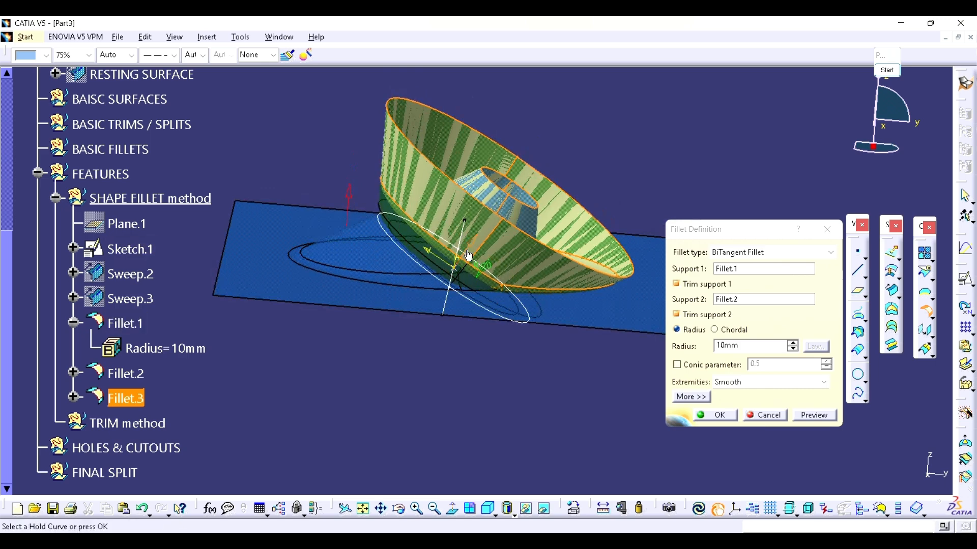
Step: Preview and create the 10 mm BiTangent shape fillet between Fillet.1 and Fillet.2, trimming both supports
left_click(814, 415)
left_click(817, 417)
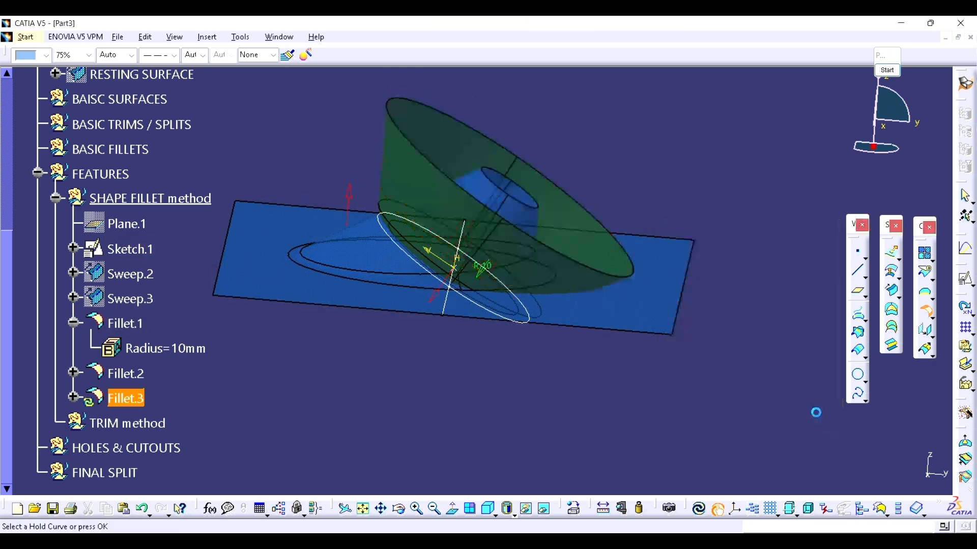
middle_click_drag(408, 309, 363, 310)
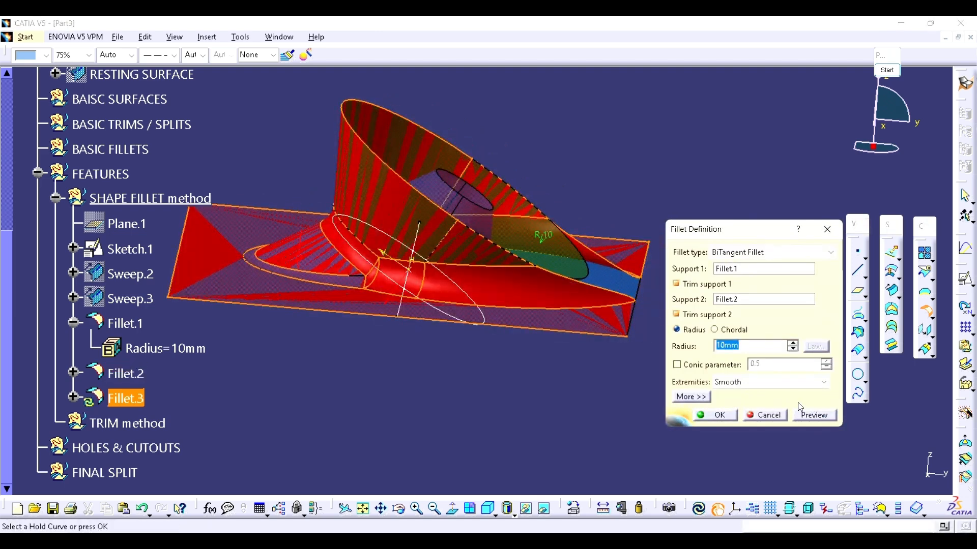
left_click(815, 415)
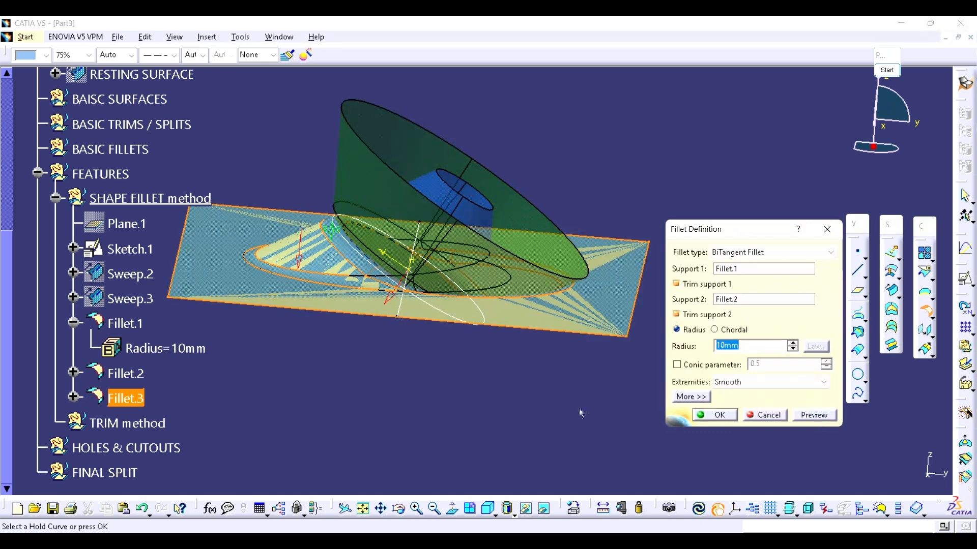
mouse_move(466, 331)
middle_mouse_down()
mouse_move(506, 356)
mouse_move(510, 337)
middle_mouse_up()
mouse_move(442, 321)
middle_mouse_down()
mouse_move(446, 363)
mouse_move(448, 352)
middle_mouse_up()
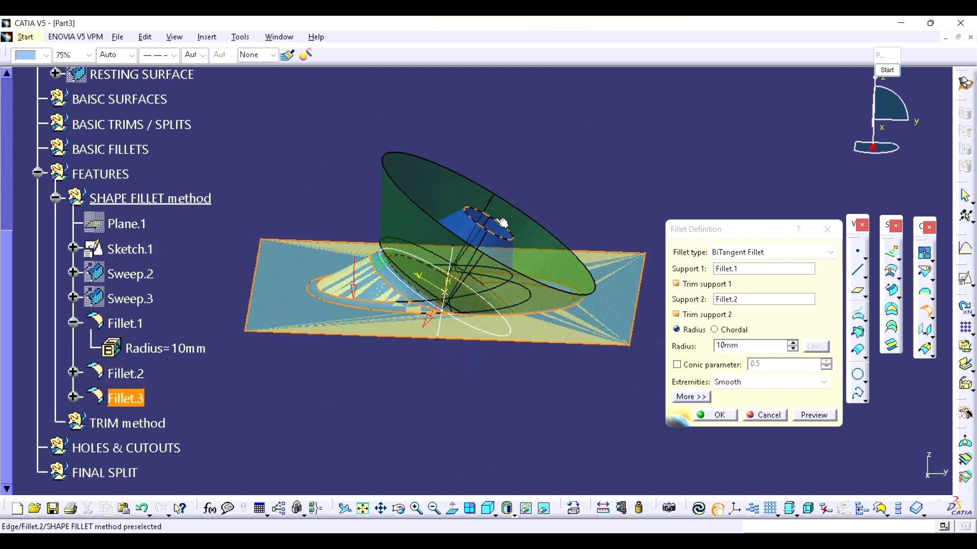
middle_click_drag(447, 322, 481, 371)
left_click(714, 414)
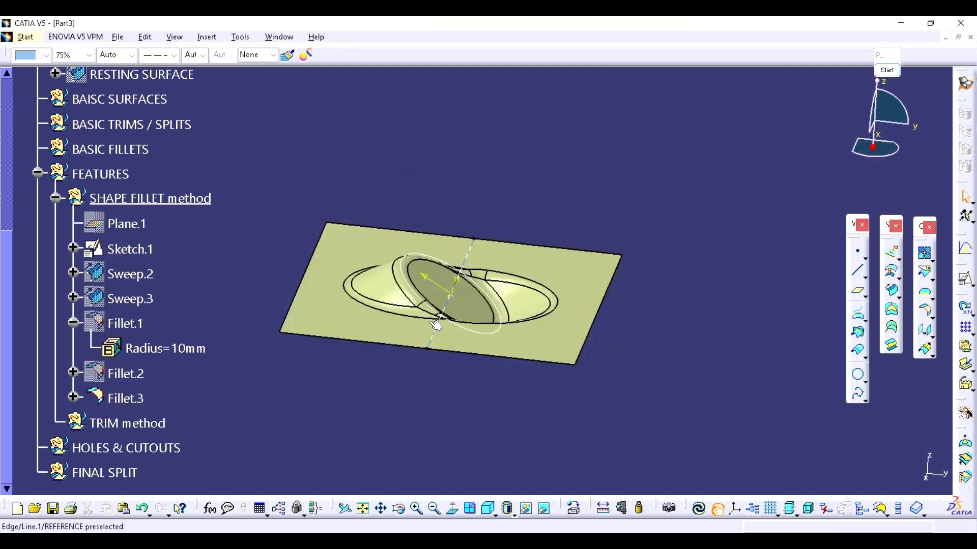
Step: Examine the finished feature surface and the Fillet.1, Fillet.2 and Fillet.3 entries that build it
middle_click_drag(435, 325, 465, 369)
left_click(300, 391)
left_click(126, 325)
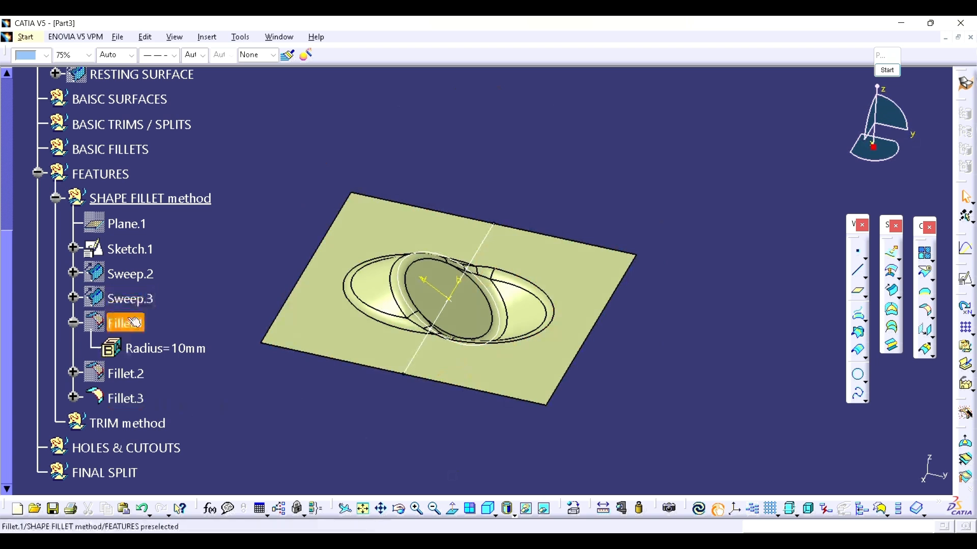
left_click(120, 384)
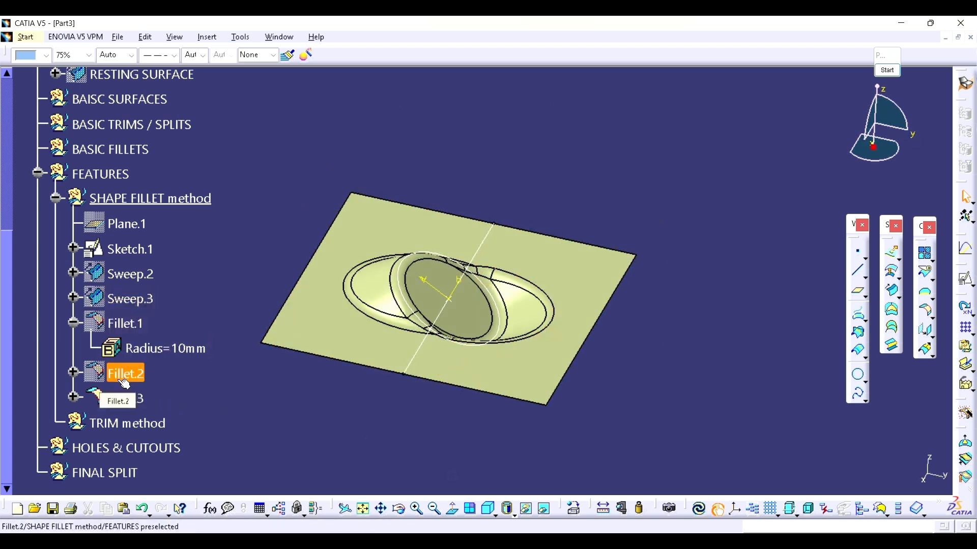
left_click(147, 403)
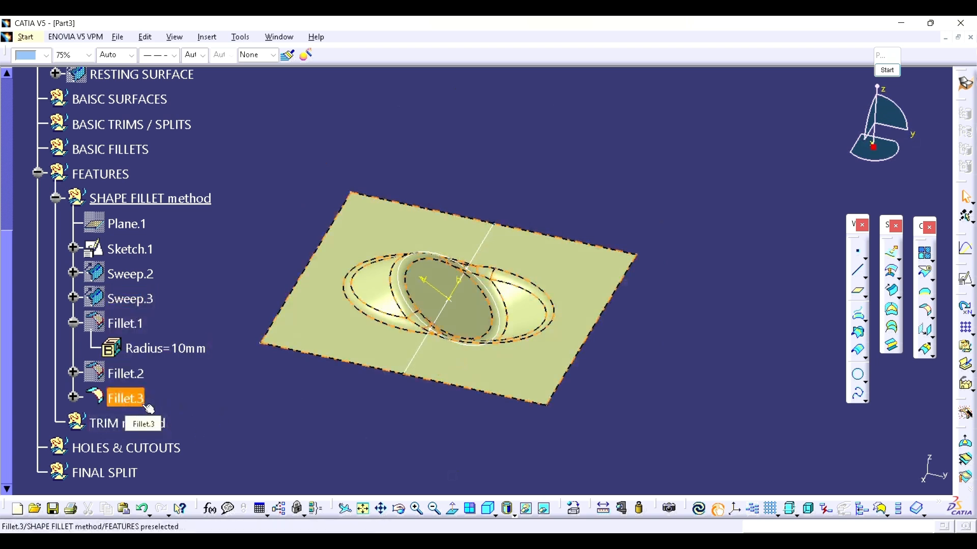
left_click(436, 395)
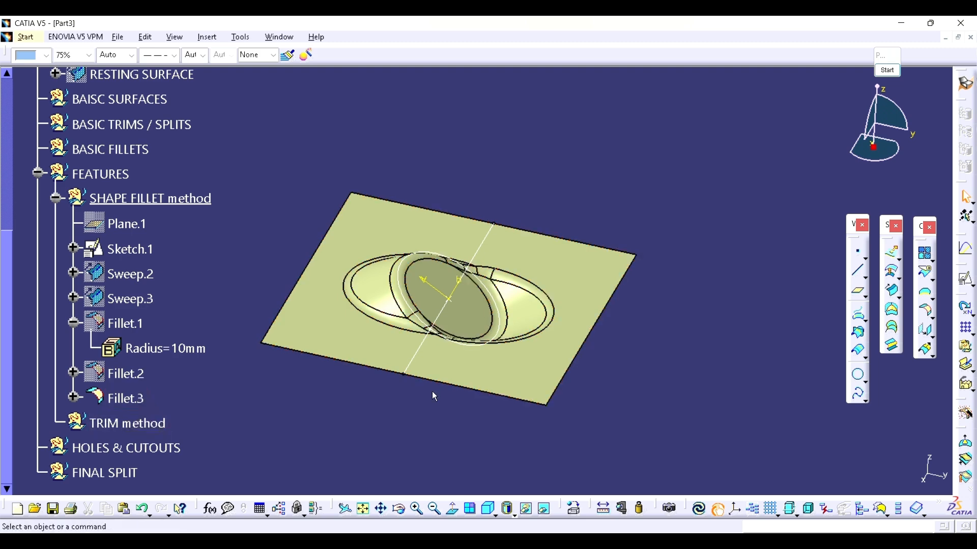
Step: Hide the reference Line.1 and Sketch.1 so only the filleted surface is displayed
middle_click_drag(514, 331, 486, 239)
right_click(490, 225)
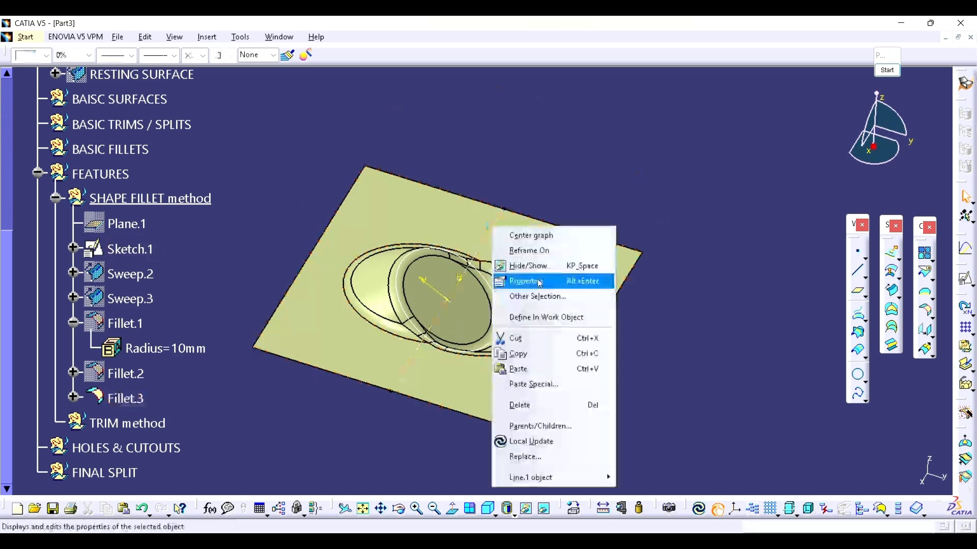
left_click(504, 282)
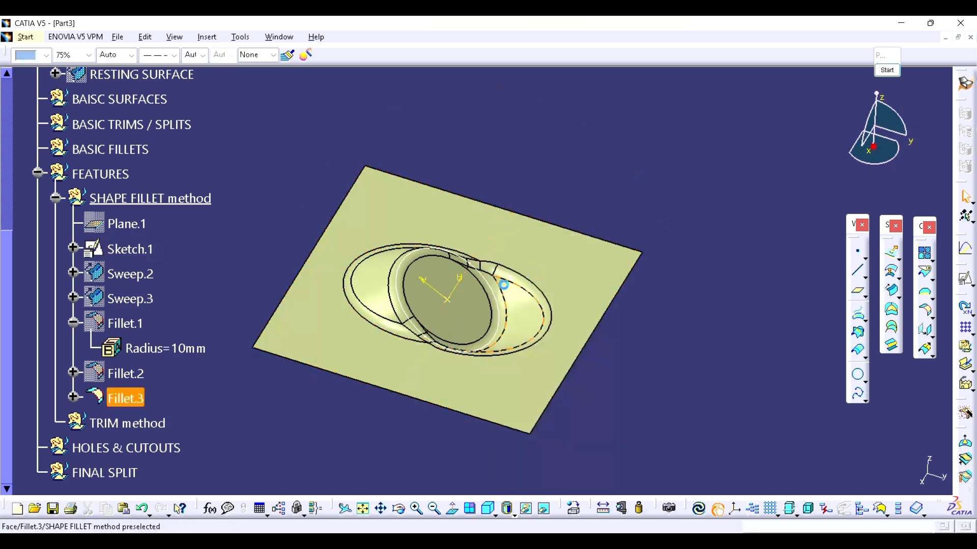
right_click(141, 249)
left_click(181, 289)
mouse_move(358, 323)
middle_mouse_down()
mouse_move(416, 392)
mouse_move(369, 319)
mouse_move(399, 343)
mouse_move(436, 305)
mouse_move(405, 338)
mouse_move(469, 328)
mouse_move(524, 254)
mouse_move(436, 349)
mouse_move(417, 351)
middle_mouse_up()
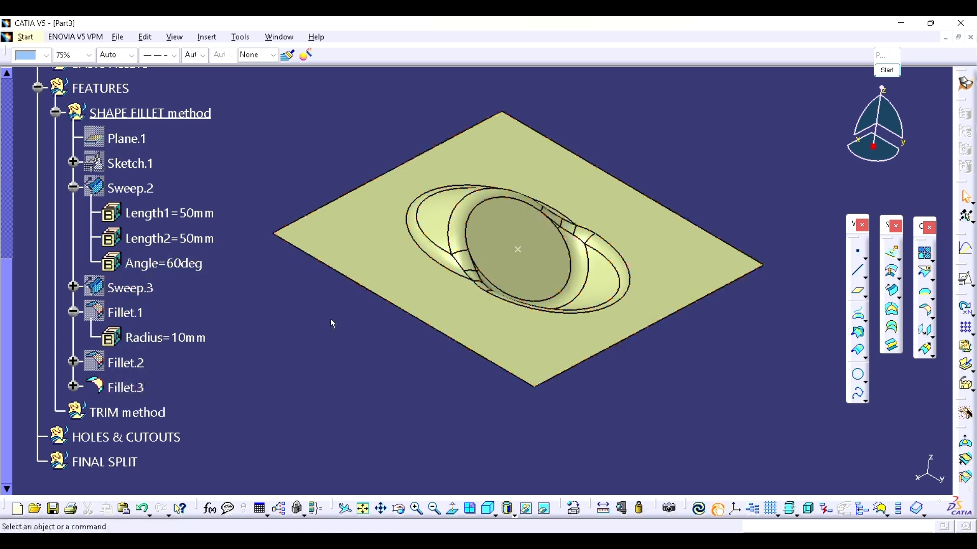
Step: Copy Plane.1, Sketch.1, Sweep.2 and Sweep.3 from the SHAPE FILLET method set into the TRIM method set
left_click(137, 144)
left_click(119, 287, "shift")
right_click(119, 288)
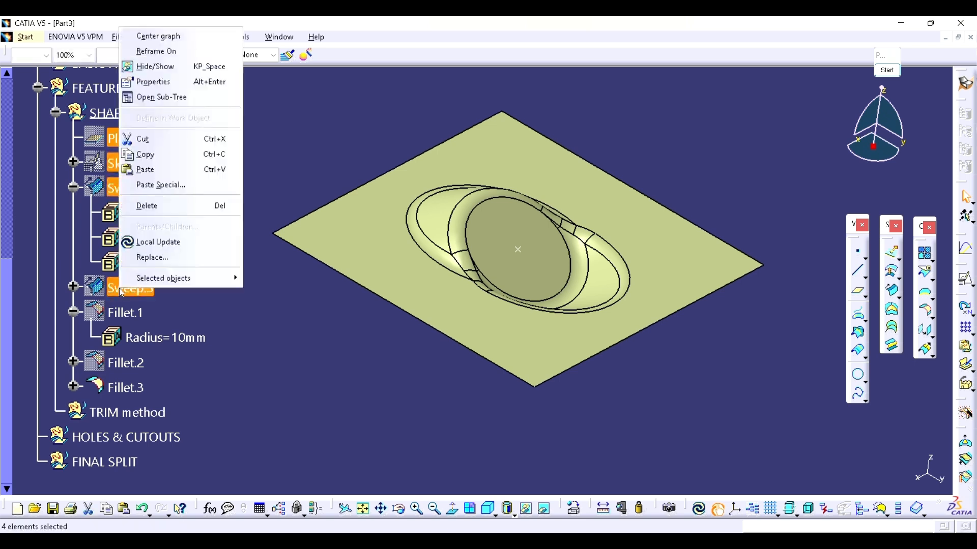
left_click(169, 157)
right_click(134, 409)
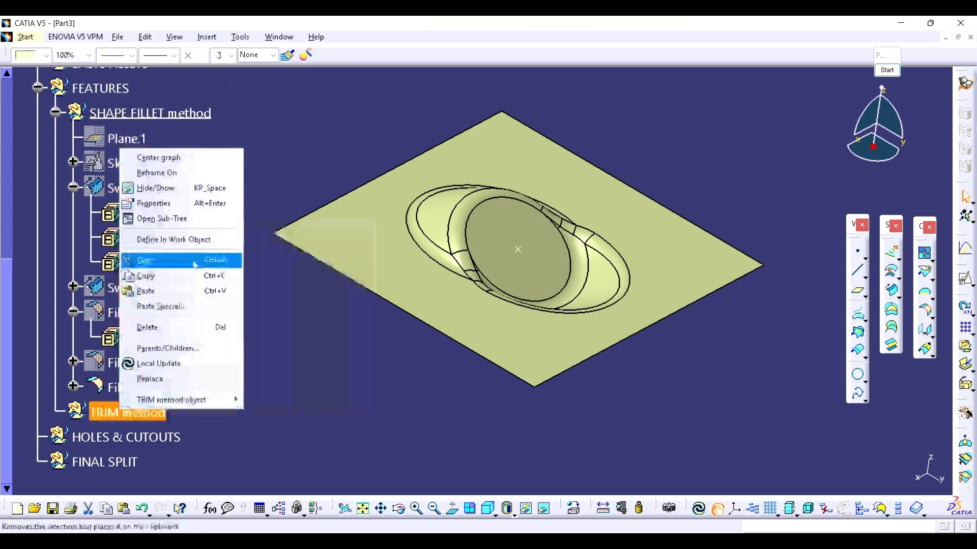
left_click(159, 288)
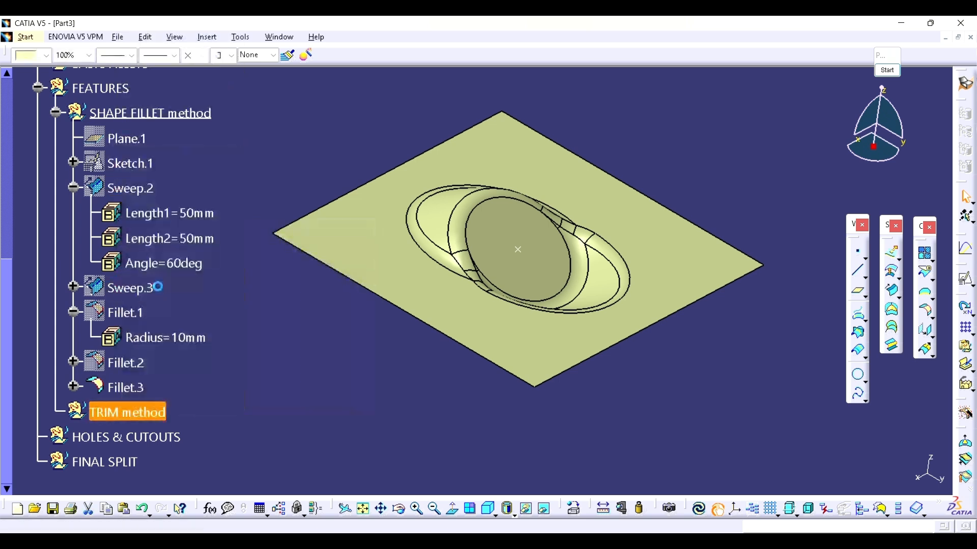
Step: Hide Fillet.3 in the SHAPE FILLET method set
left_click(134, 394)
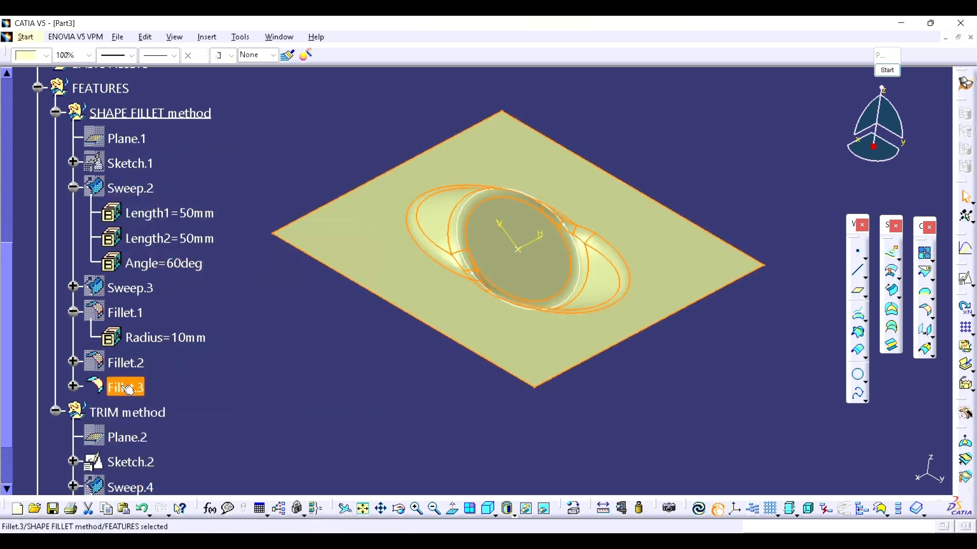
right_click(128, 389)
left_click(167, 172)
Step: Show the copied swept surfaces Sweep.4 and Sweep.5 in the TRIM method set
scroll(218, 222, "down", 3)
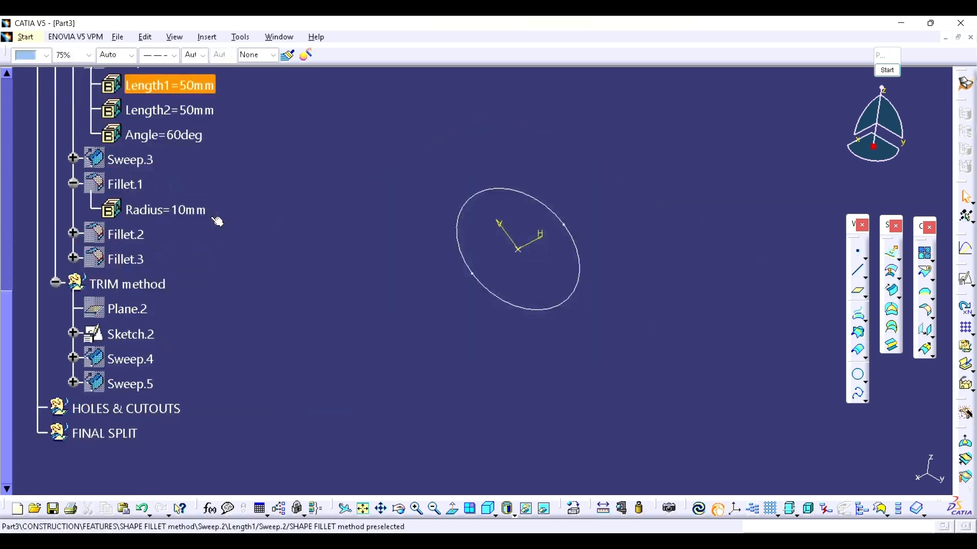
scroll(218, 221, "down", 2)
scroll(152, 249, "up", 4)
scroll(143, 219, "down", 3)
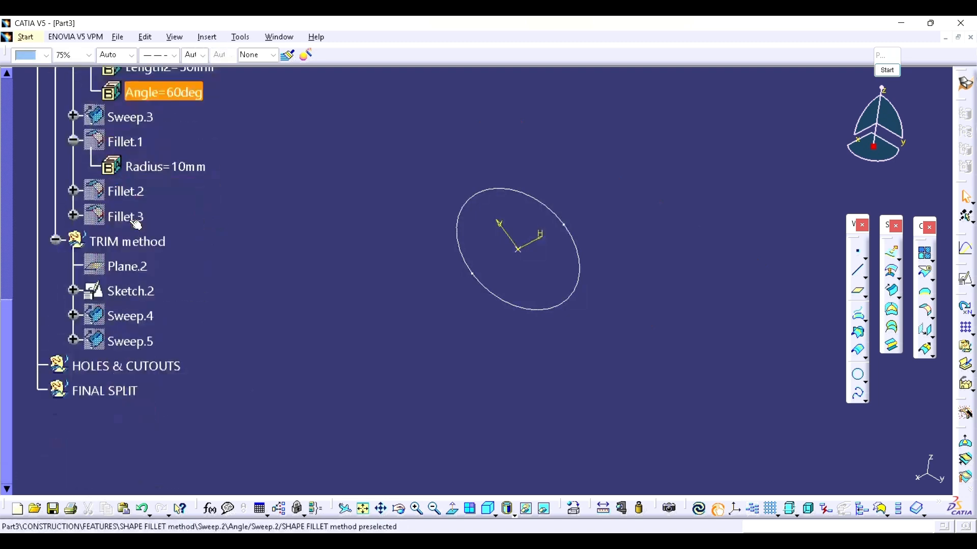
right_click(118, 328)
left_click(148, 96)
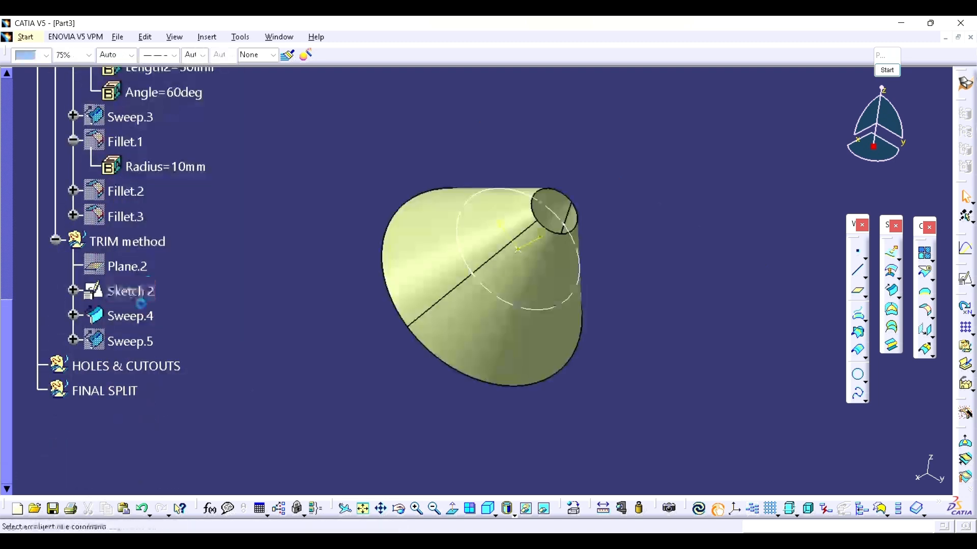
right_click(131, 349)
left_click(193, 127)
Step: Show BASE SURFACE and RESTING SURFACE from the REFERENCE set alongside the copied sweeps
scroll(218, 205, "up", 4)
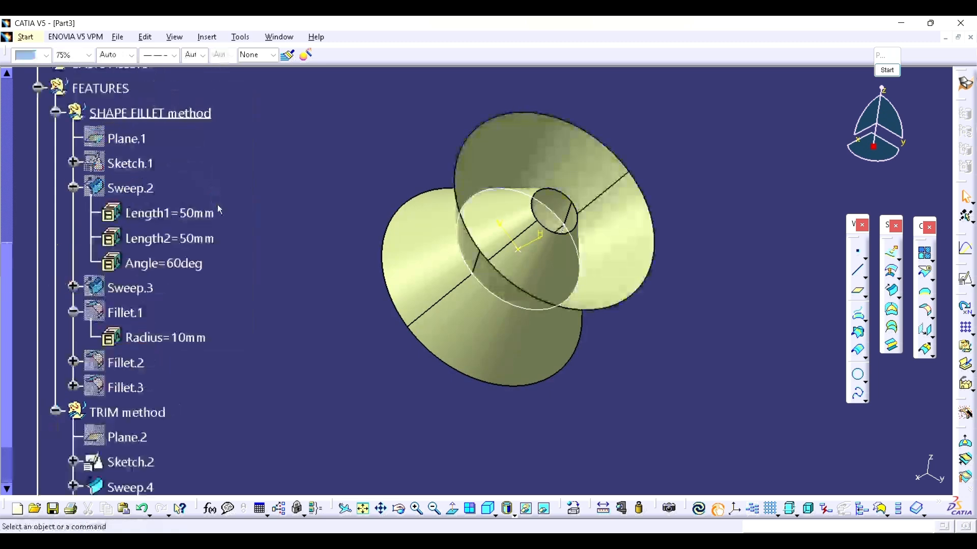
scroll(153, 234, "up", 5)
right_click(138, 178)
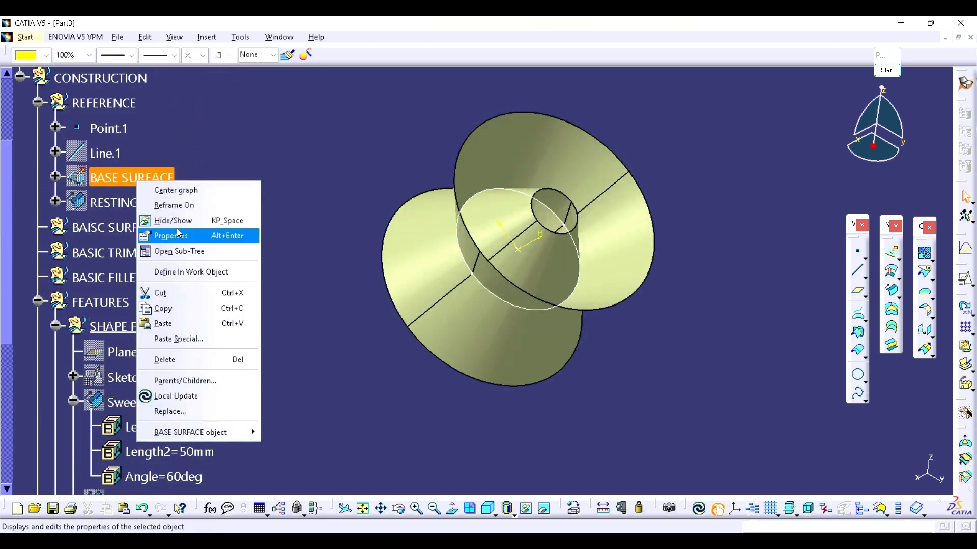
left_click(179, 222)
right_click(169, 203)
left_click(203, 251)
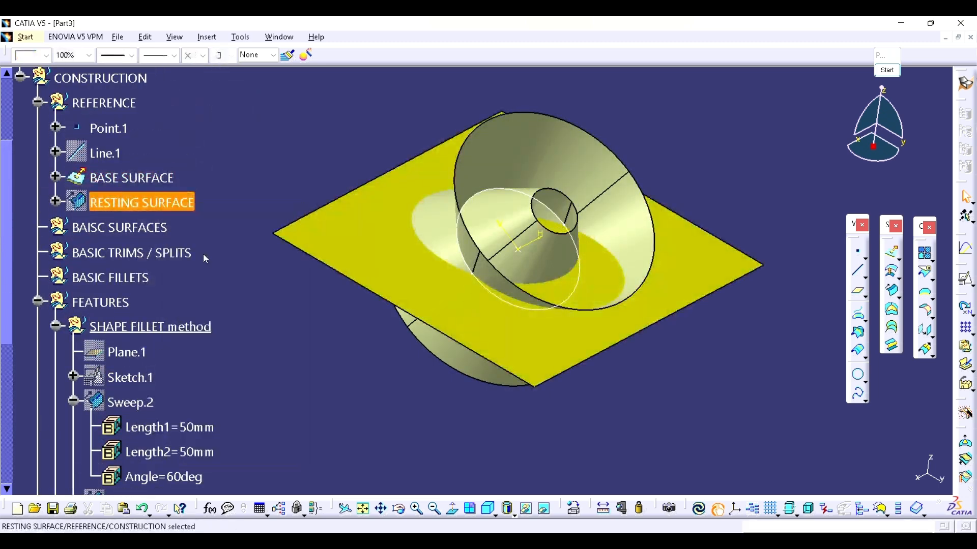
left_click(787, 189)
right_click(131, 206)
left_click(171, 244)
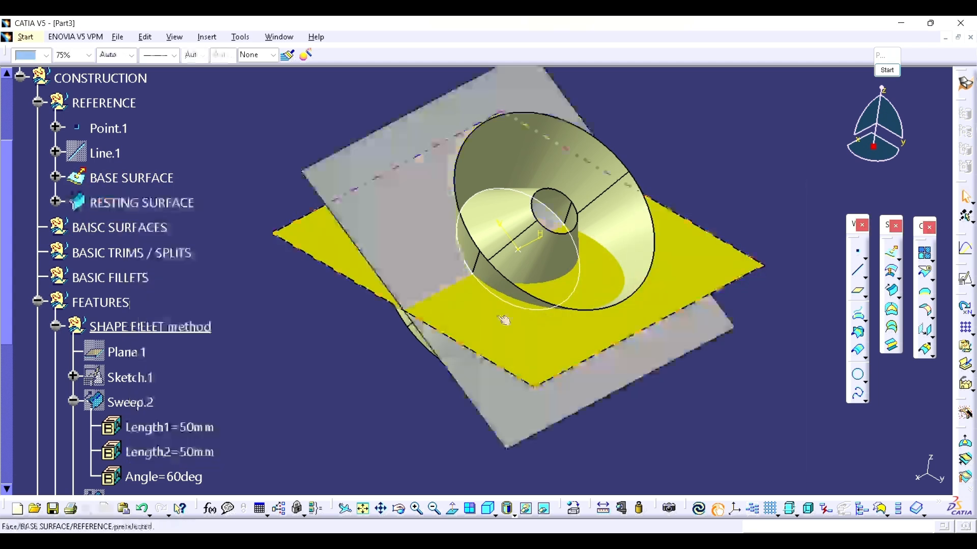
middle_click_drag(370, 355, 388, 270)
scroll(286, 285, "down", 5)
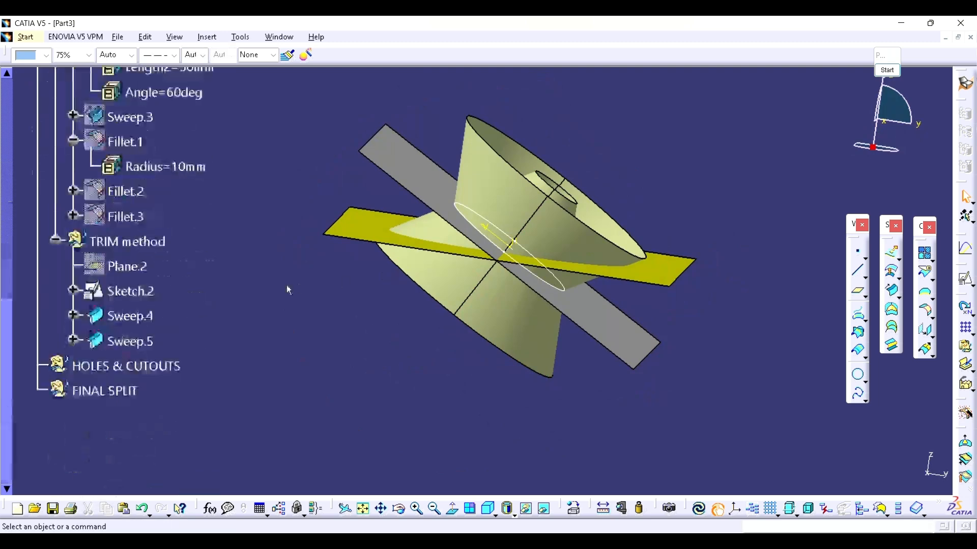
scroll(287, 286, "up", 3)
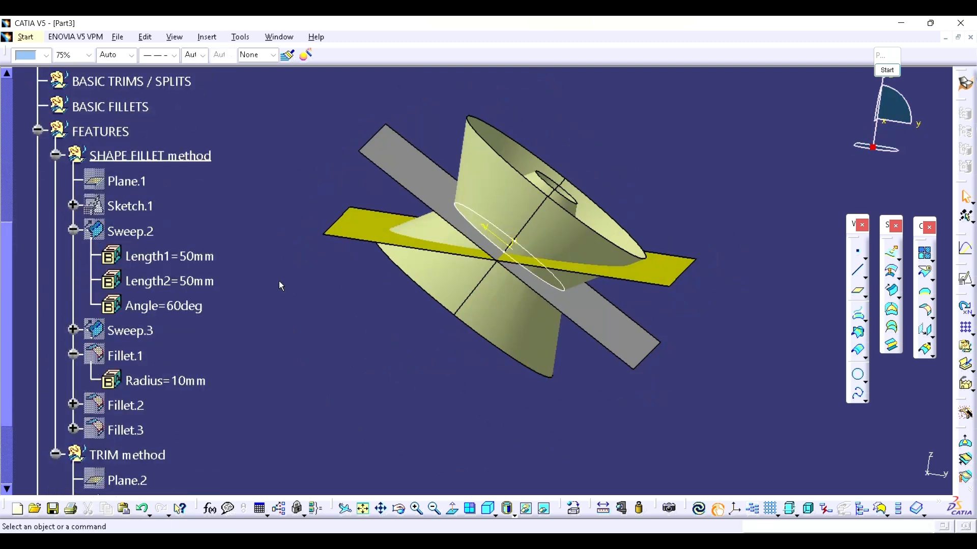
scroll(189, 163, "down", 3)
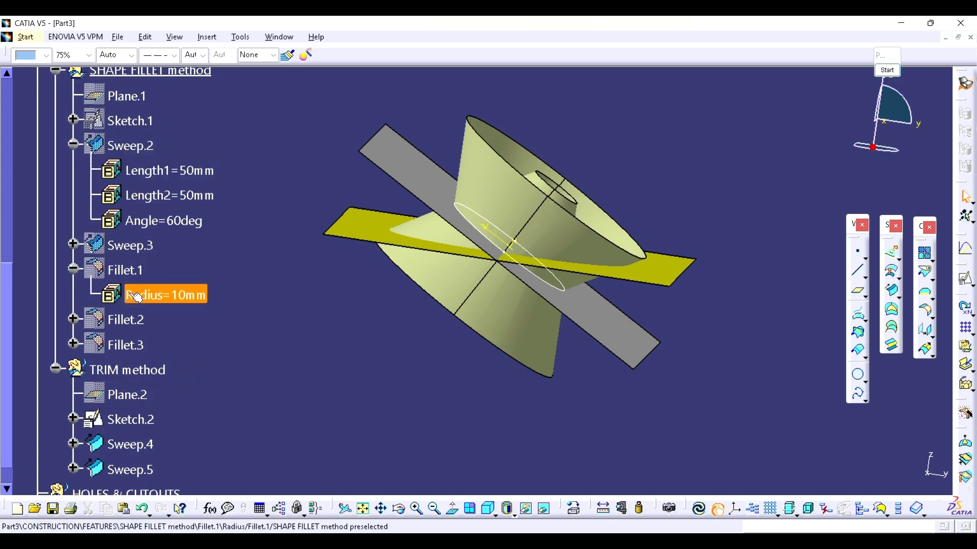
scroll(145, 317, "down", 2)
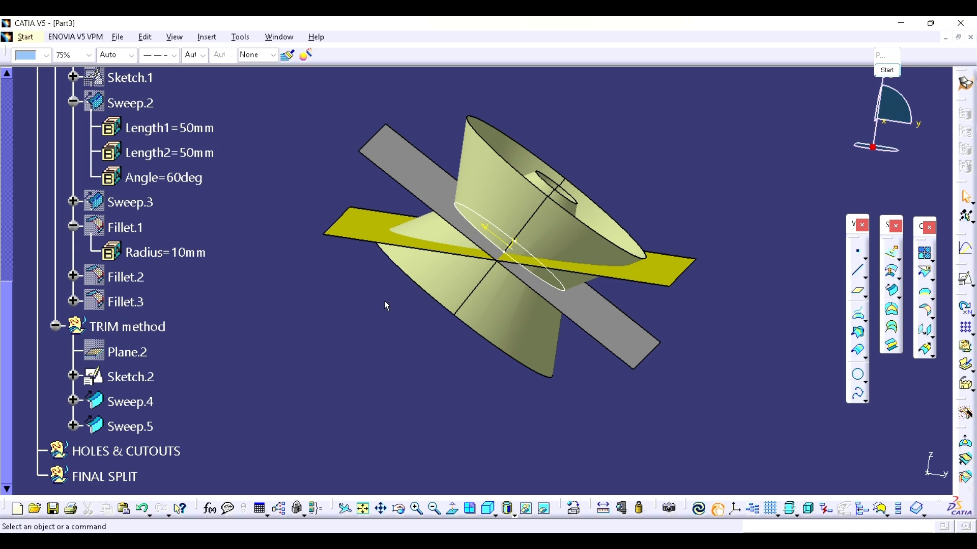
Step: Trim RESTING SURFACE and Sweep.5 together in Standard mode, switching to the other side of the next element
middle_click_drag(471, 294, 470, 311)
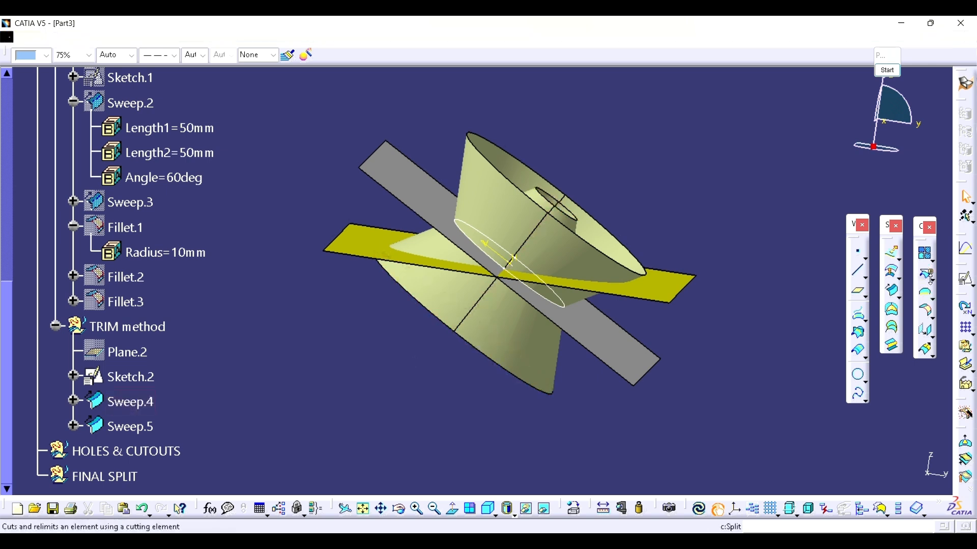
left_click(968, 281)
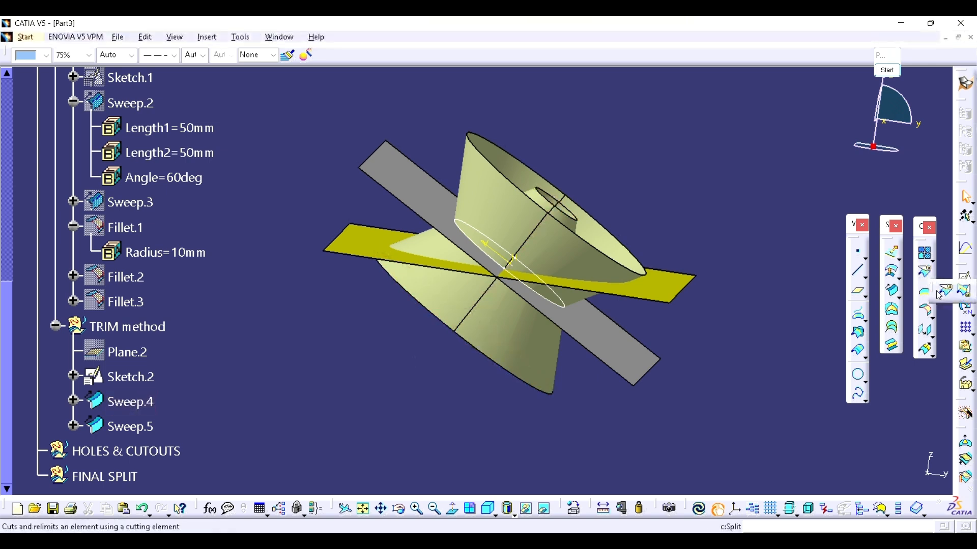
left_click(967, 297)
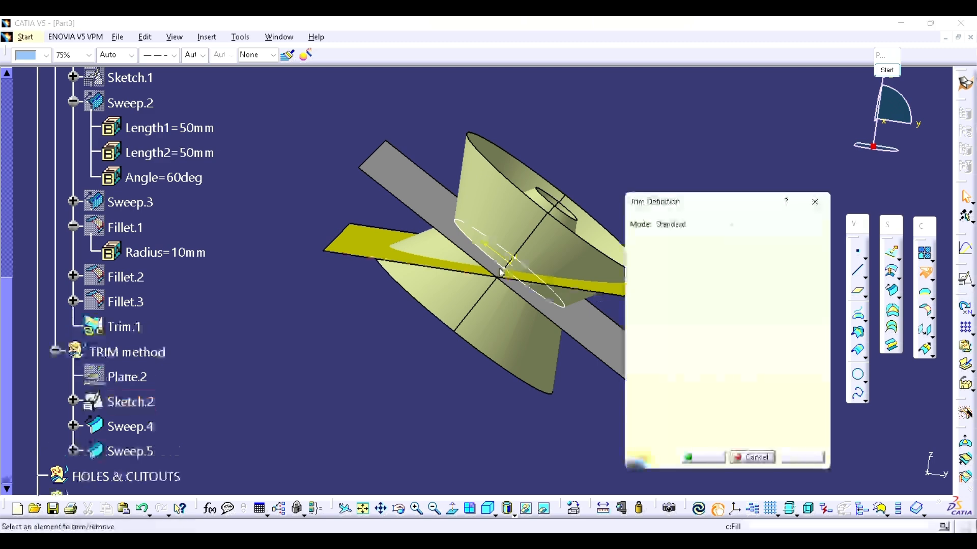
middle_click_drag(467, 246, 373, 262)
scroll(214, 229, "up", 3)
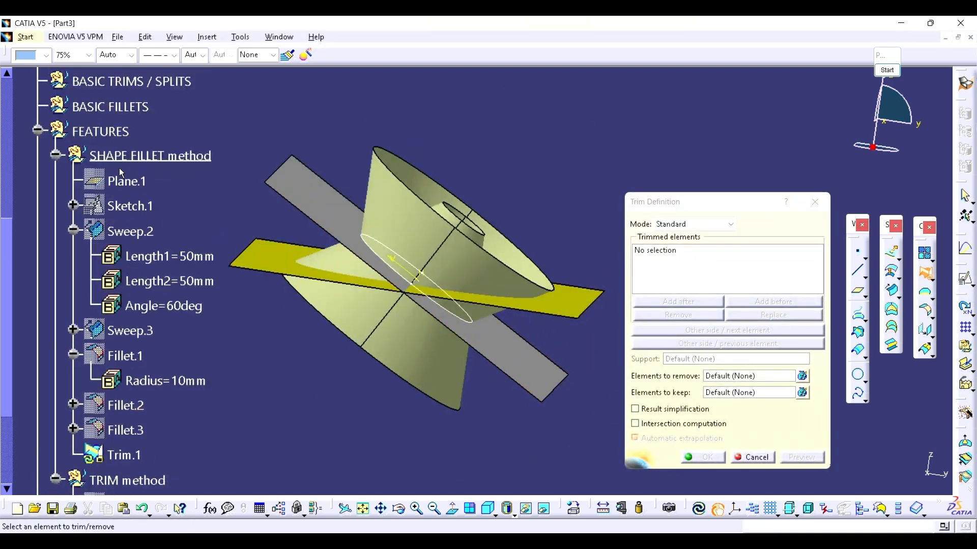
scroll(119, 168, "down", 4)
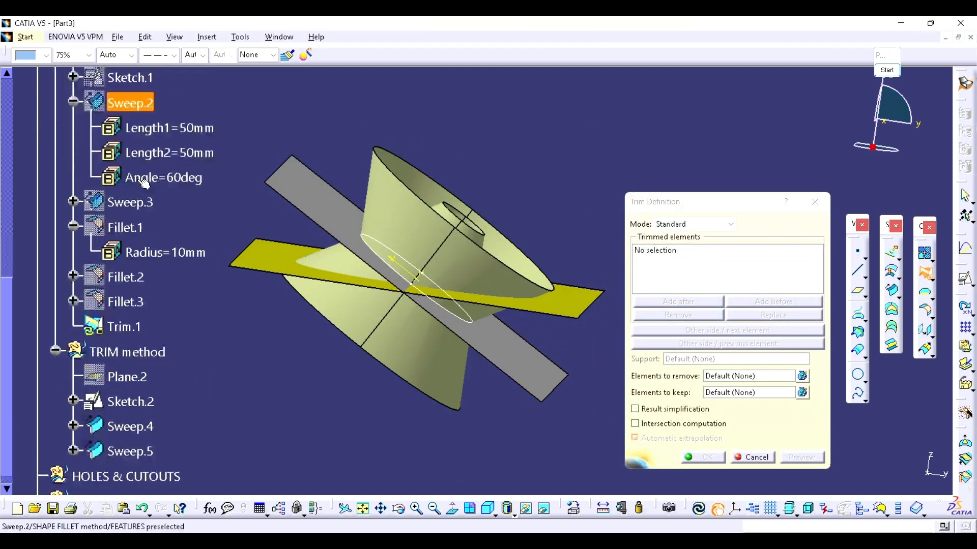
left_click(320, 204)
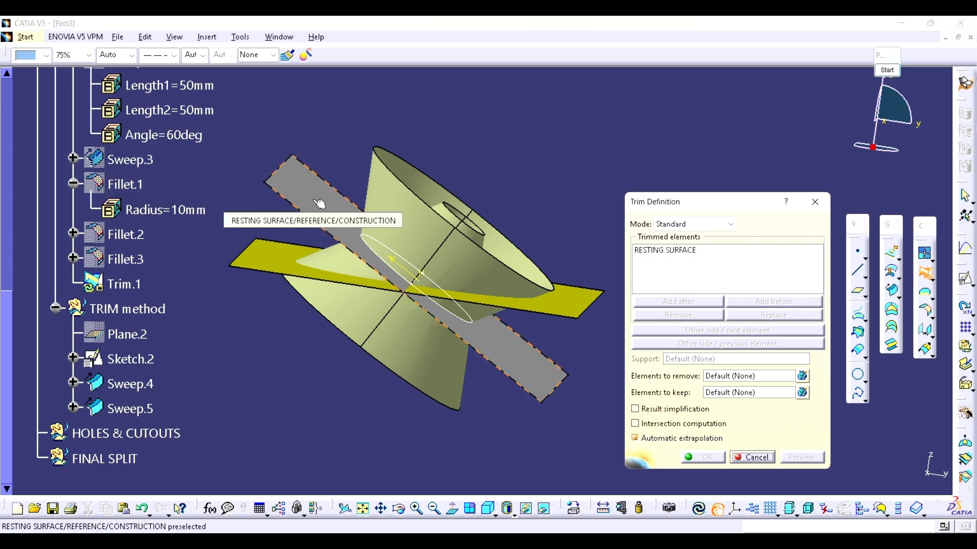
left_click(395, 199)
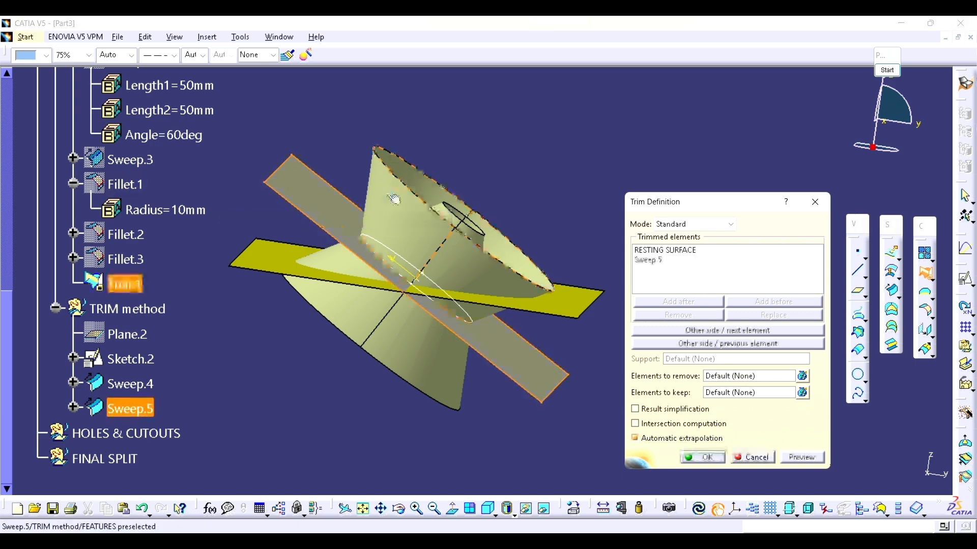
left_click(695, 331)
left_click(705, 459)
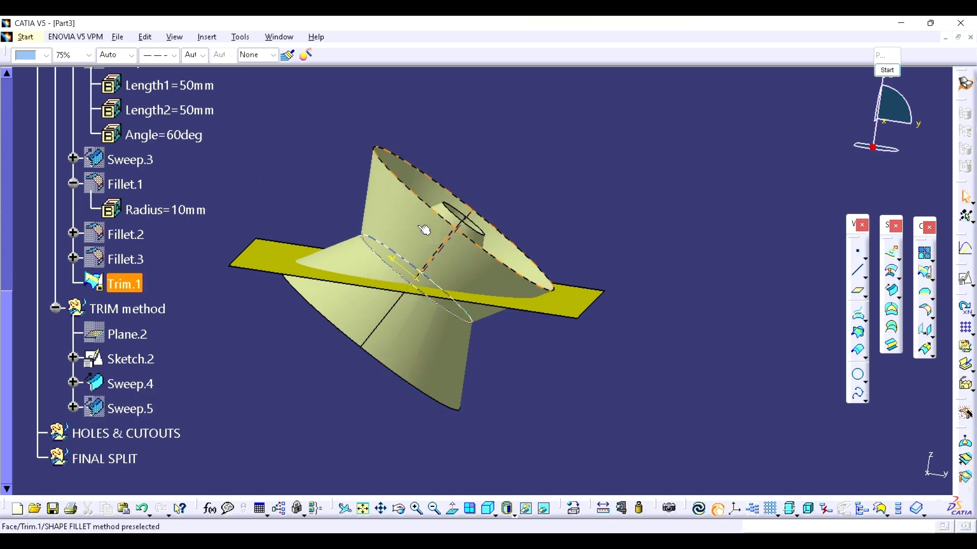
Step: Move Trim.1 from the SHAPE FILLET method set into the TRIM method set
left_click_drag(125, 285, 131, 310)
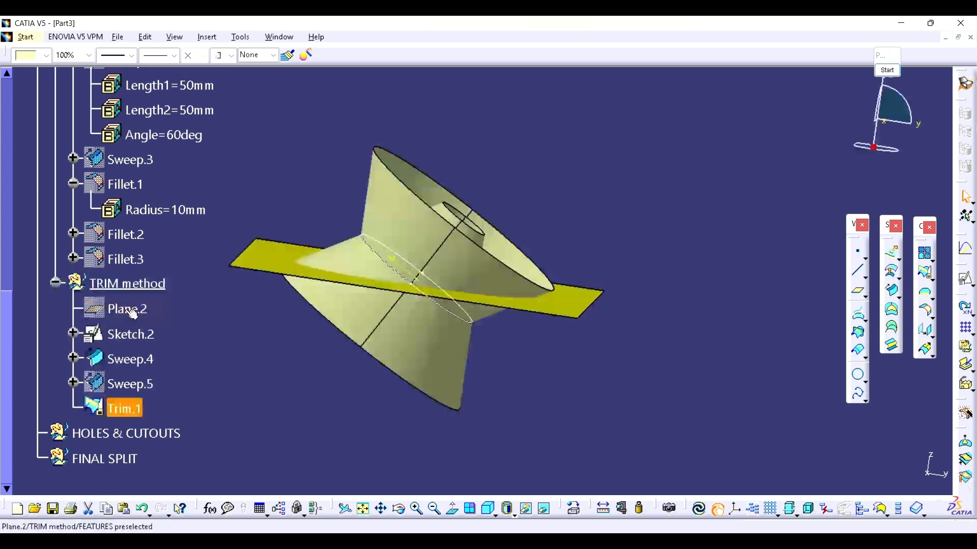
left_click(528, 389)
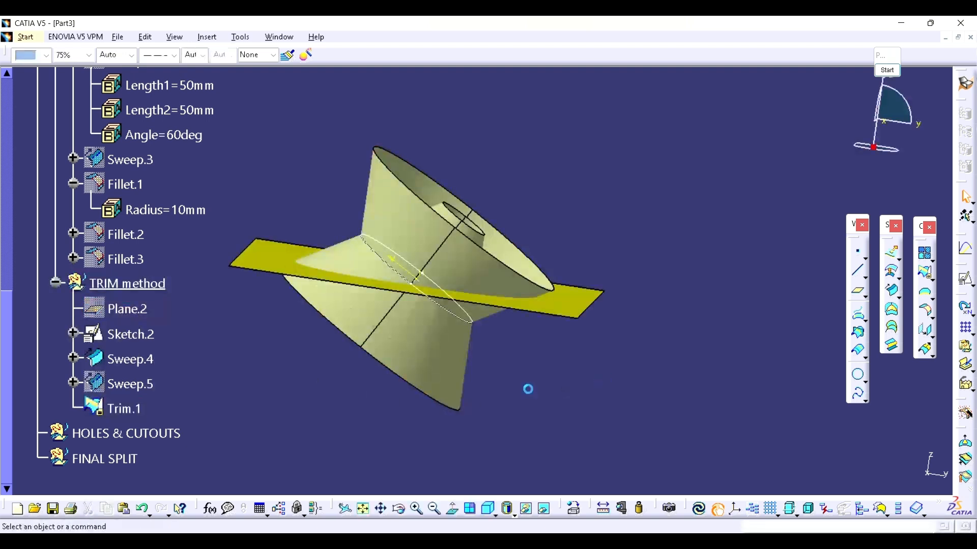
Step: Trim BASE SURFACE and Sweep.4 together in Standard mode with the default sides
left_click(925, 272)
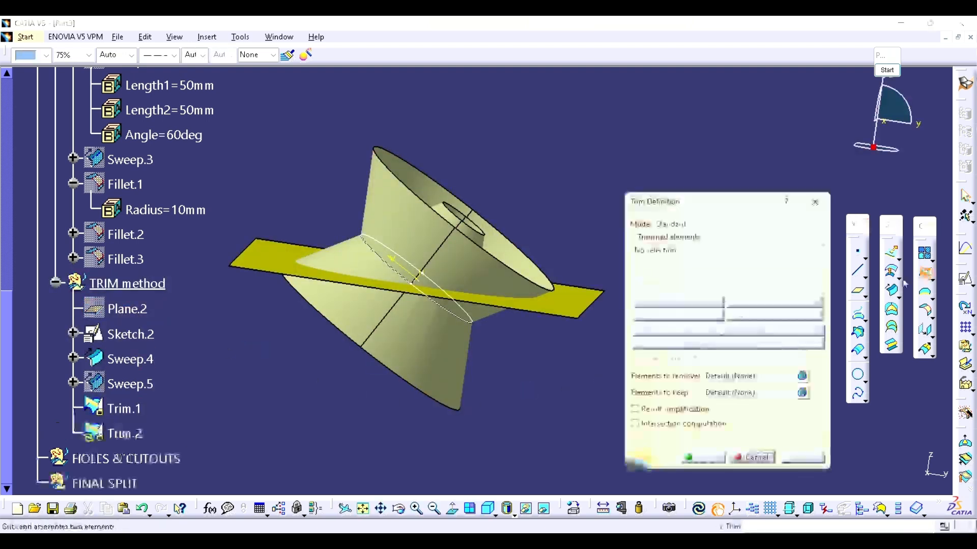
left_click(270, 260)
middle_click_drag(311, 250, 330, 286)
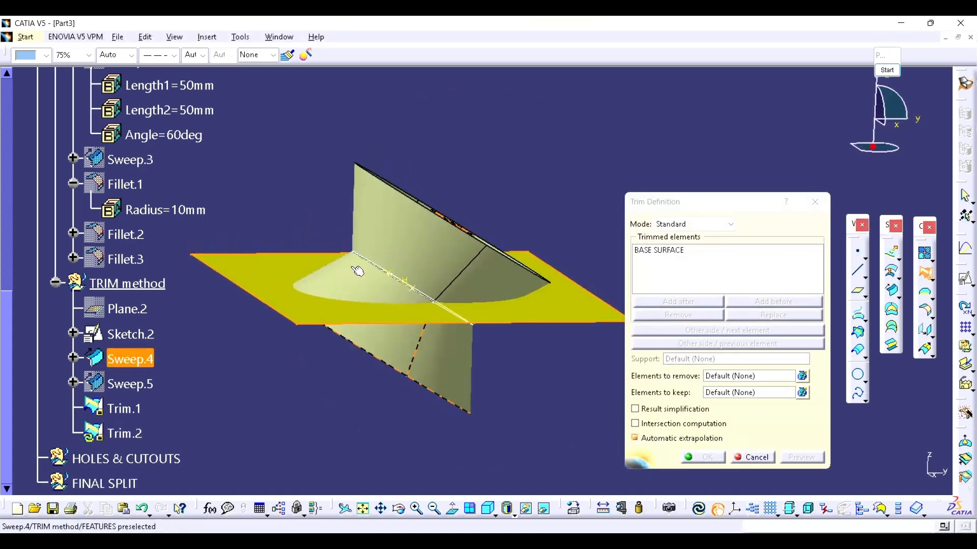
left_click(358, 272)
left_click(713, 464)
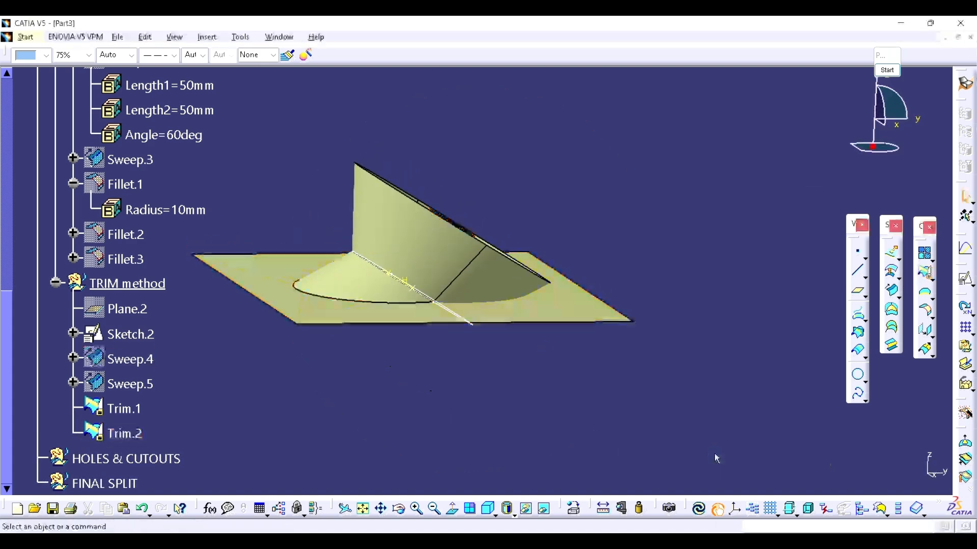
Step: Hide Sketch.2 in the TRIM method set
left_click(127, 334)
right_click(127, 334)
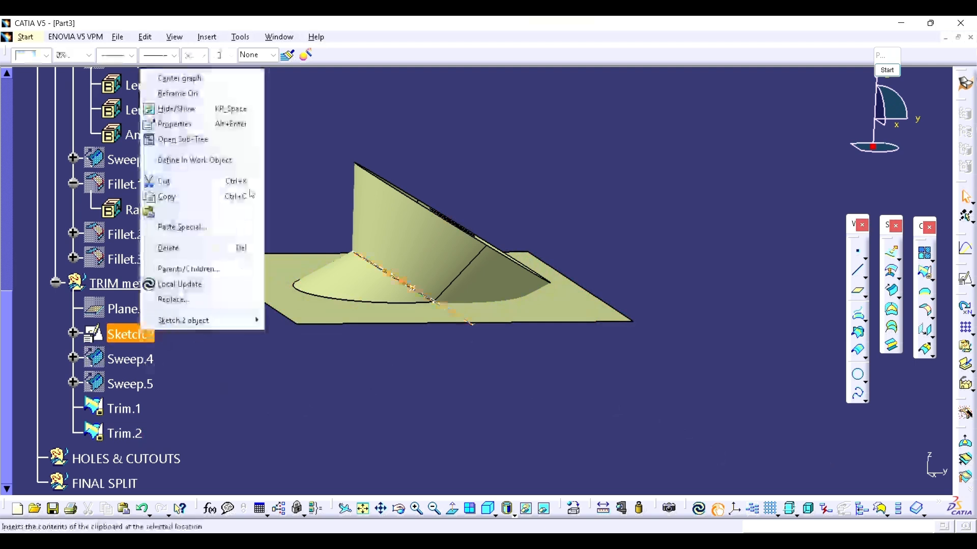
left_click(230, 110)
Step: Trim Trim.2 and Trim.1 together in Standard mode, switching sides for the next and previous elements to keep the pocket shape
mouse_move(560, 285)
middle_mouse_down()
mouse_move(584, 277)
mouse_move(516, 162)
mouse_move(514, 211)
mouse_move(590, 219)
middle_mouse_up()
left_click(925, 273)
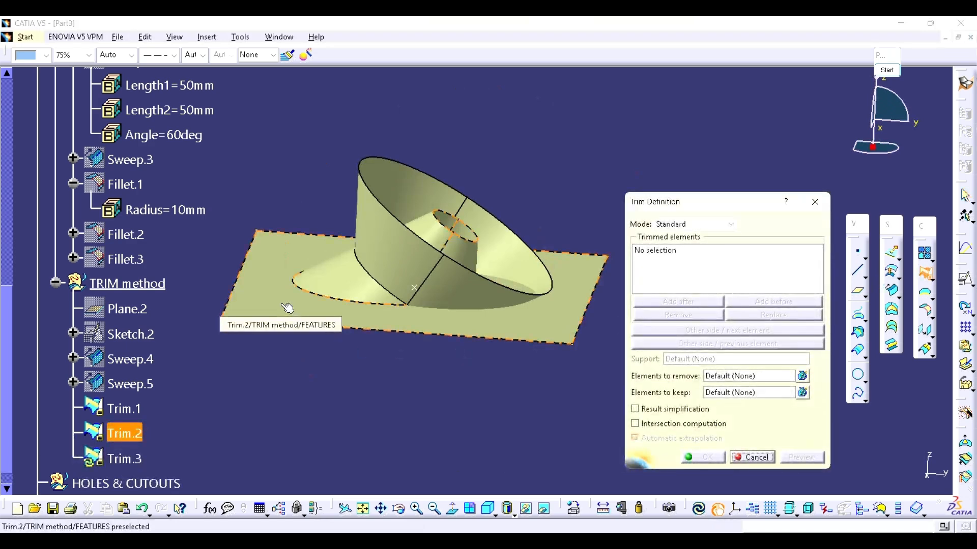
left_click(287, 308)
left_click(386, 252)
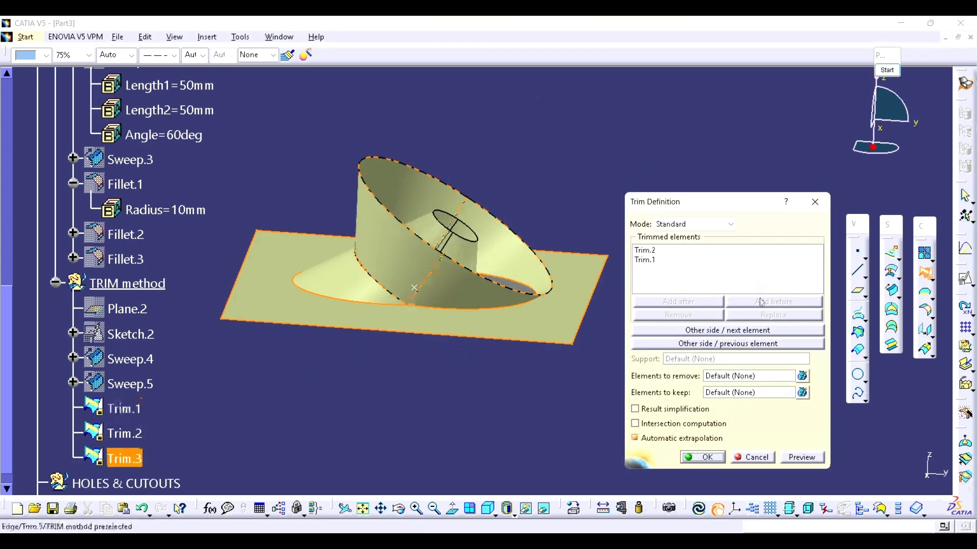
left_click(718, 331)
left_click(718, 331)
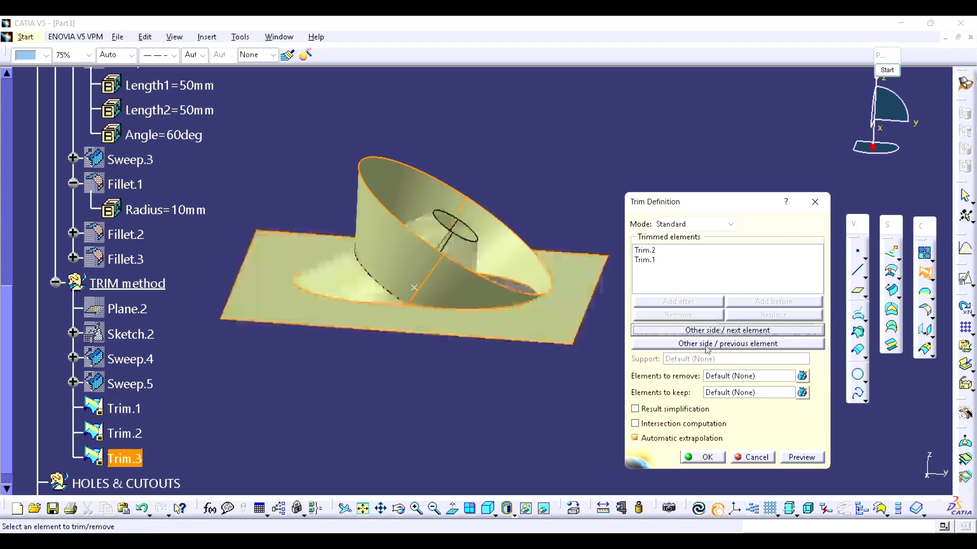
left_click(716, 344)
left_click(700, 458)
Step: Apply a 10 mm edge fillet to the Trim.3 edge where the round resting surface meets the lower-side sweep wall, using Tangency selection
middle_click_drag(523, 323, 443, 353)
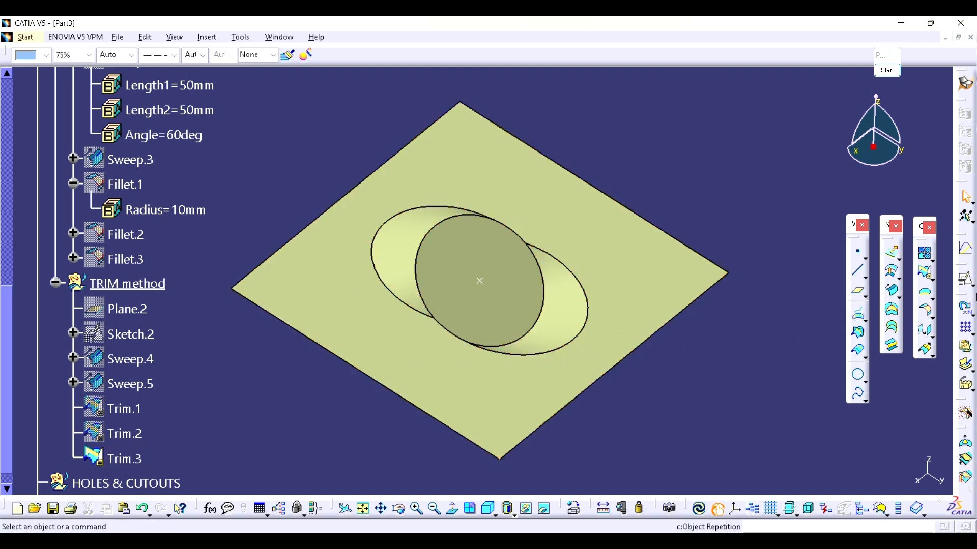
left_click(936, 317)
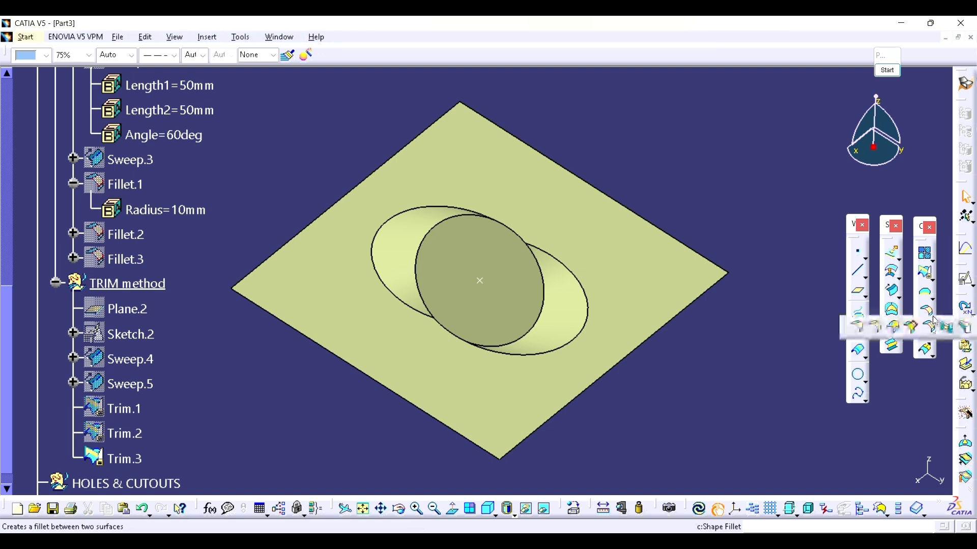
left_click(879, 330)
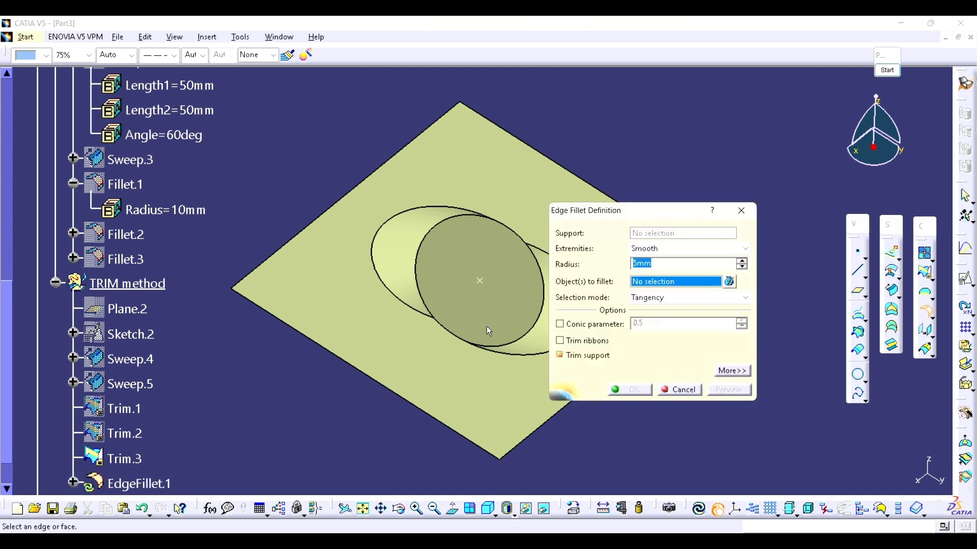
middle_click_drag(484, 346, 432, 319)
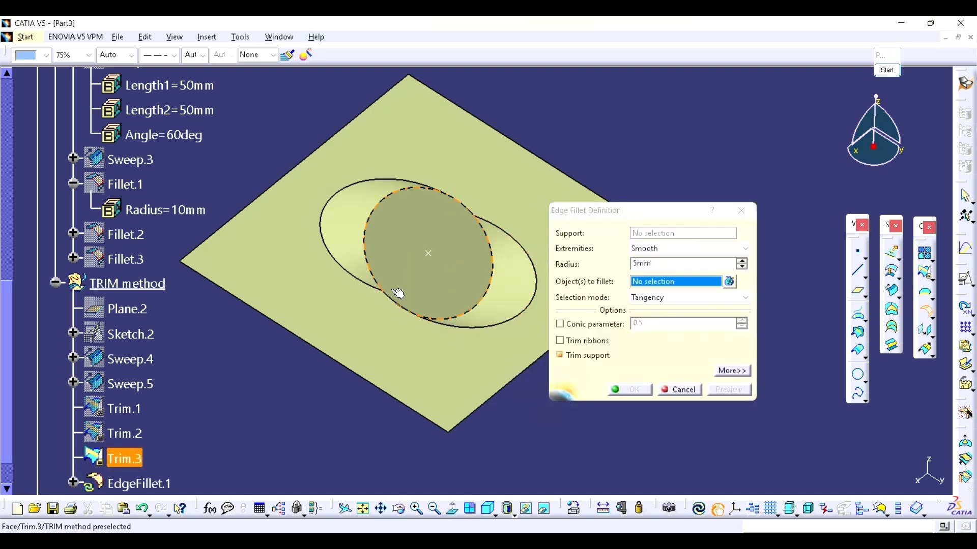
left_click(464, 317)
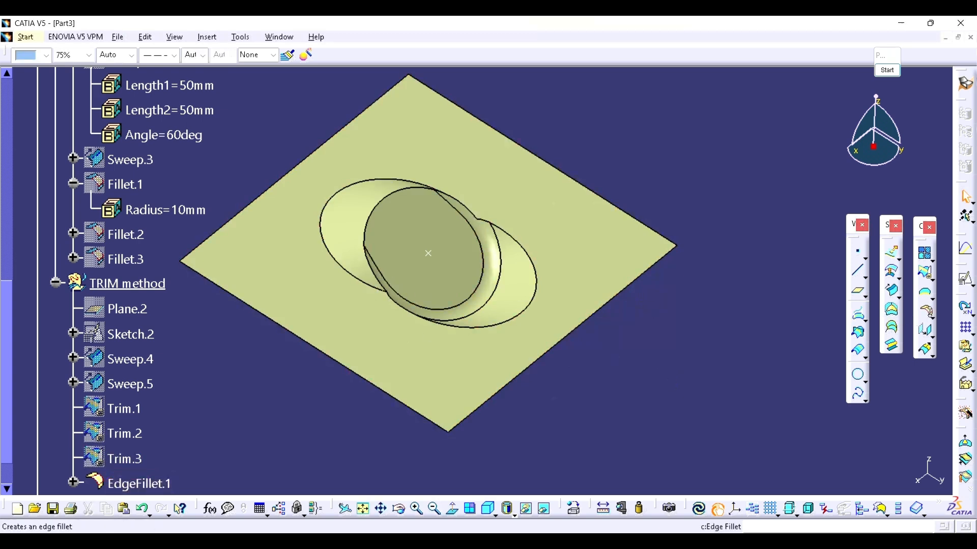
Step: Apply a 10 mm edge fillet to the elliptical edge of EdgeFillet.1 where the unfilleted sweep wall meets the base surface
left_click(927, 311)
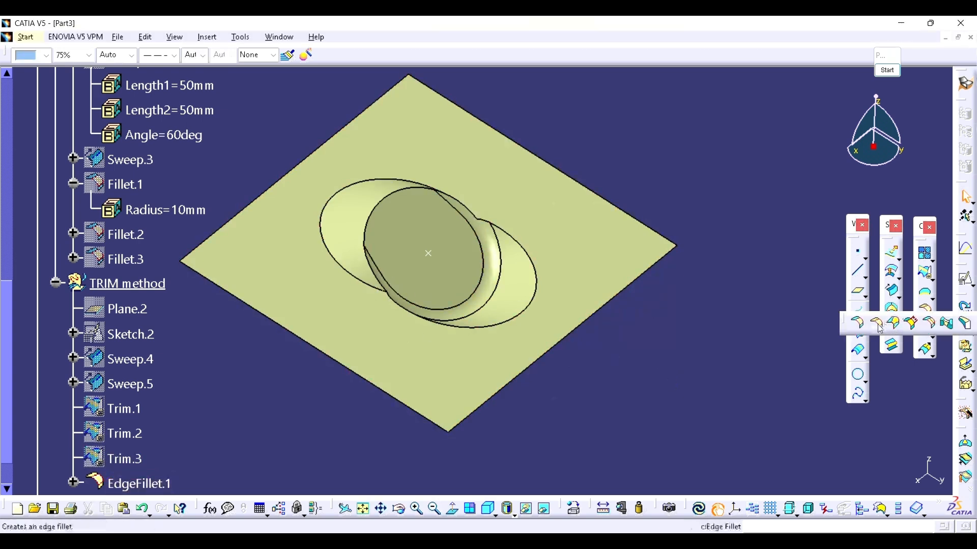
left_click(857, 323)
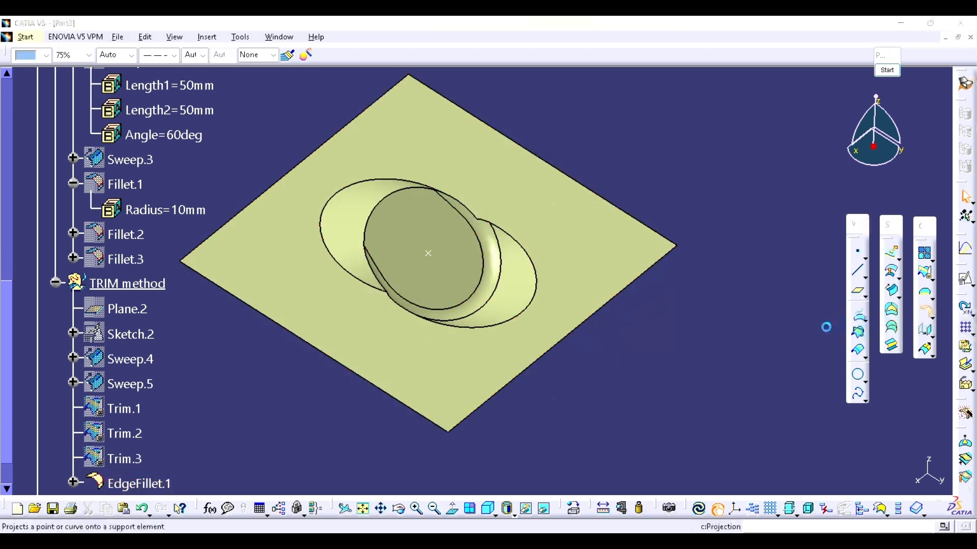
left_click(370, 285)
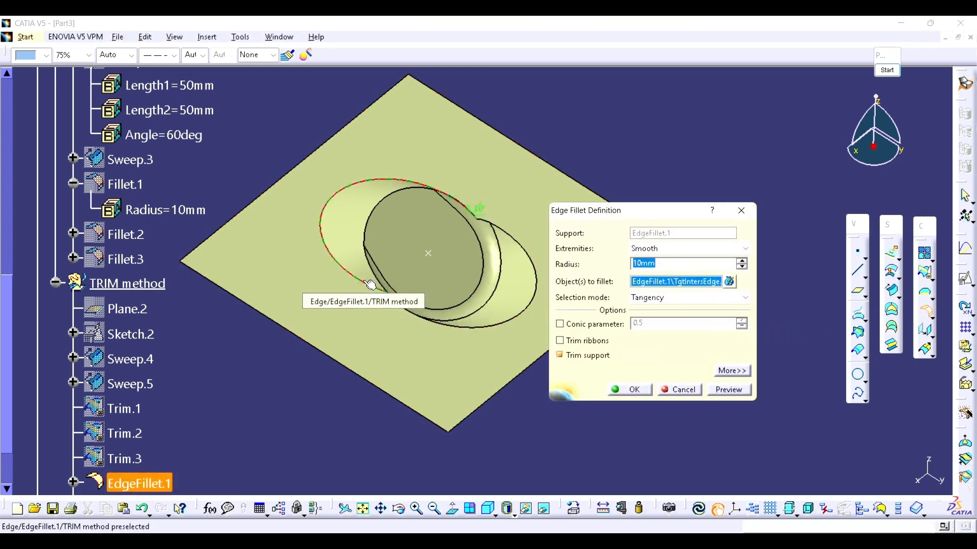
key("Return")
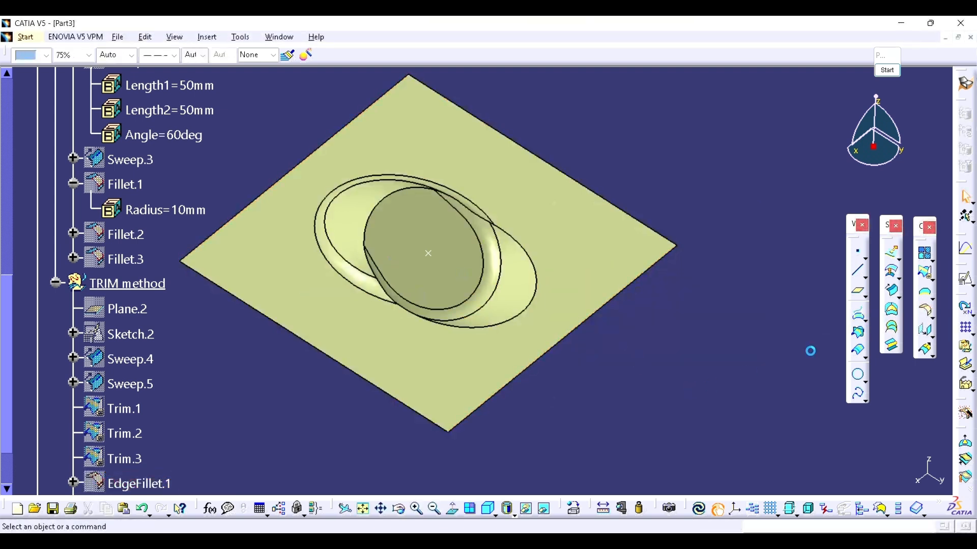
Step: Apply a 10 mm edge fillet to the remaining sharp edge chain of EdgeFillet.2 around the resting surface and the opposite base opening
left_click(926, 309)
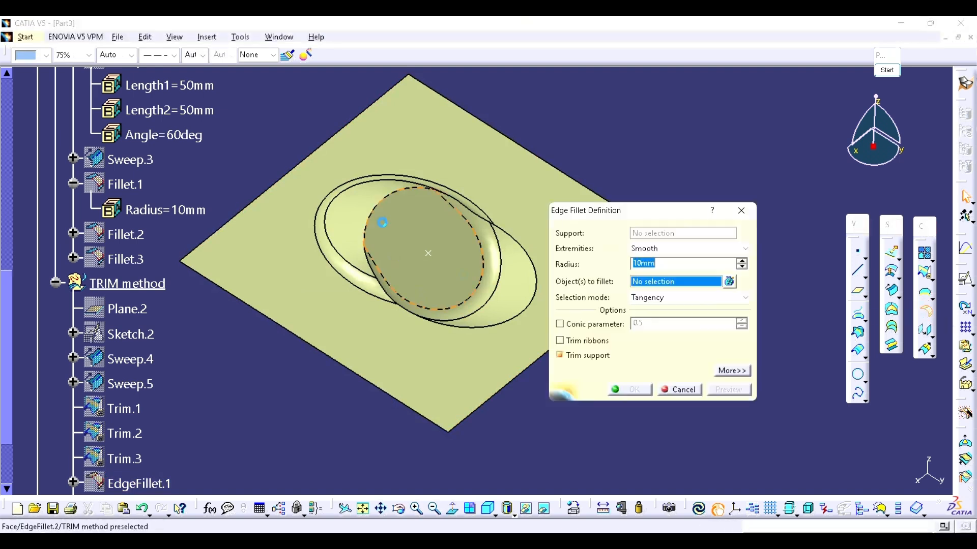
left_click(429, 192)
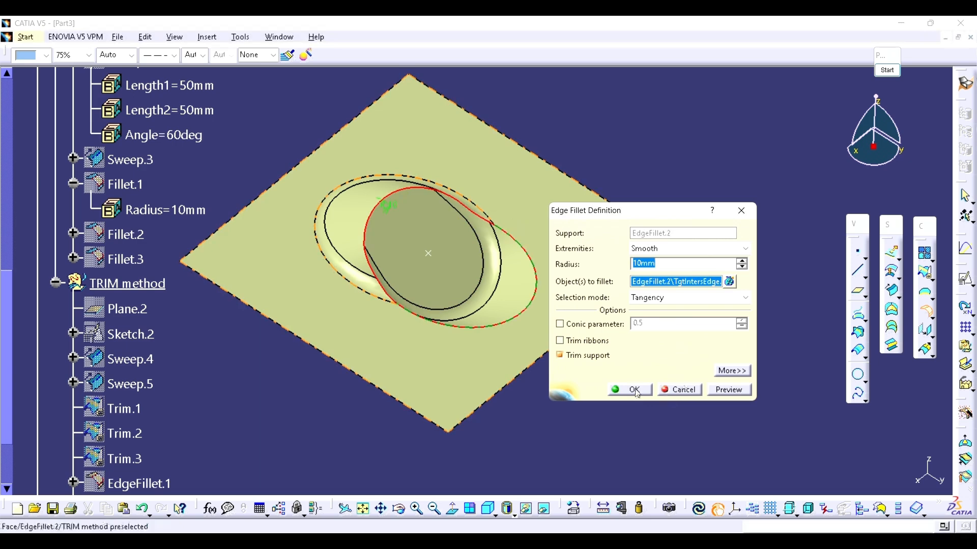
left_click(631, 391)
middle_click_drag(643, 399, 432, 305)
scroll(341, 273, "down", 5)
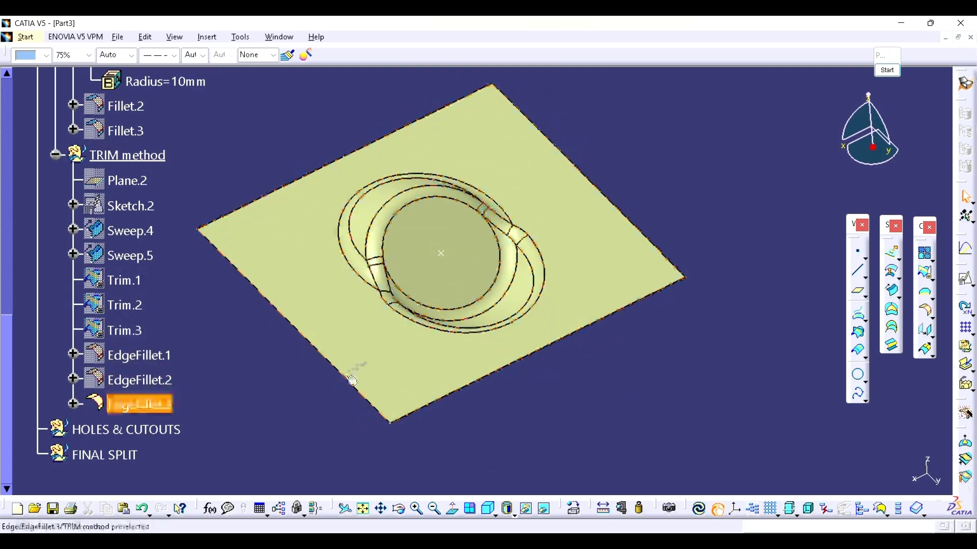
middle_click_drag(404, 309, 392, 227)
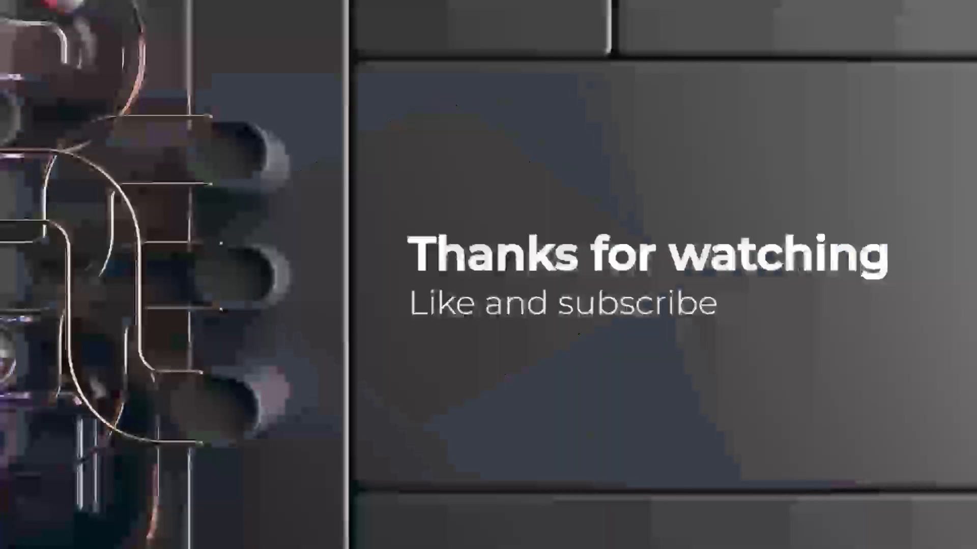